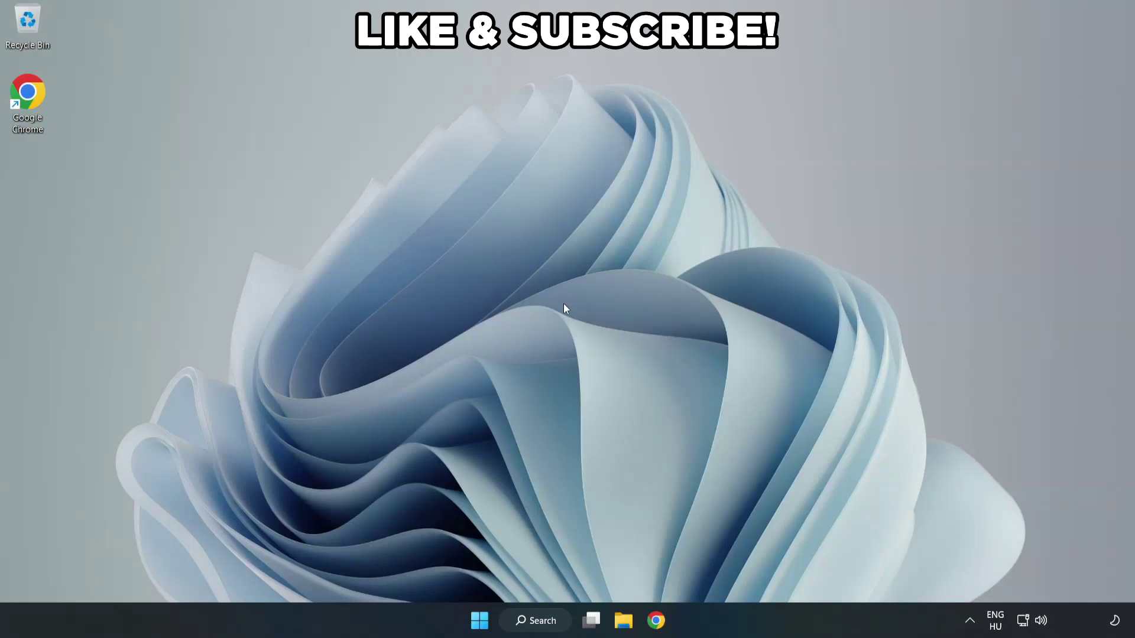
- Search Windows for 'edit power plan'
left_click(545, 628)
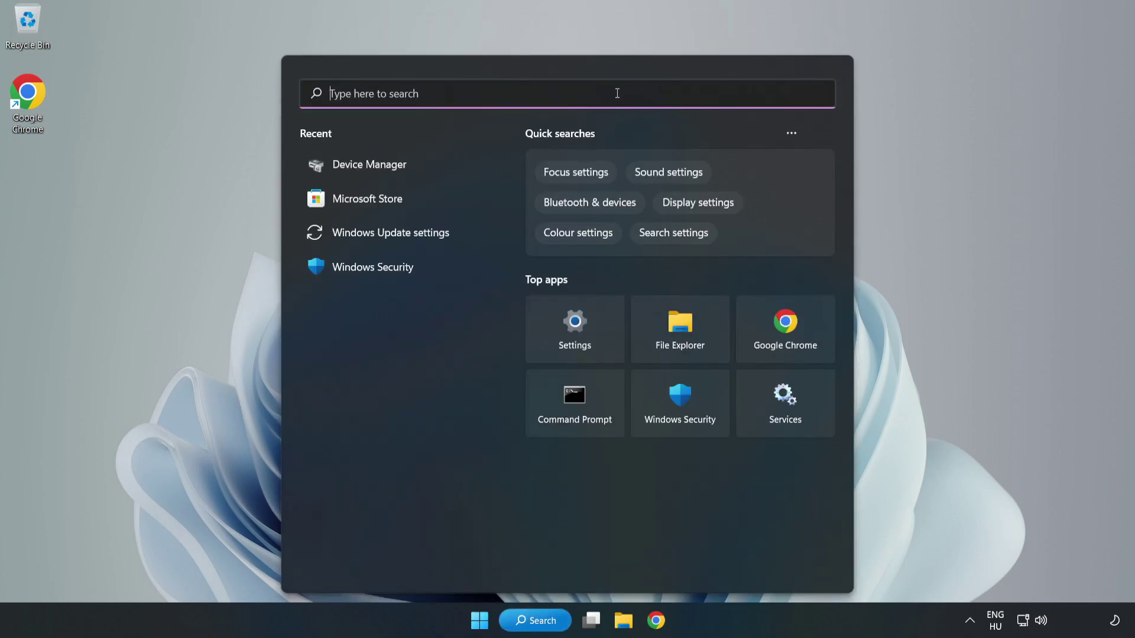
type("edit ")
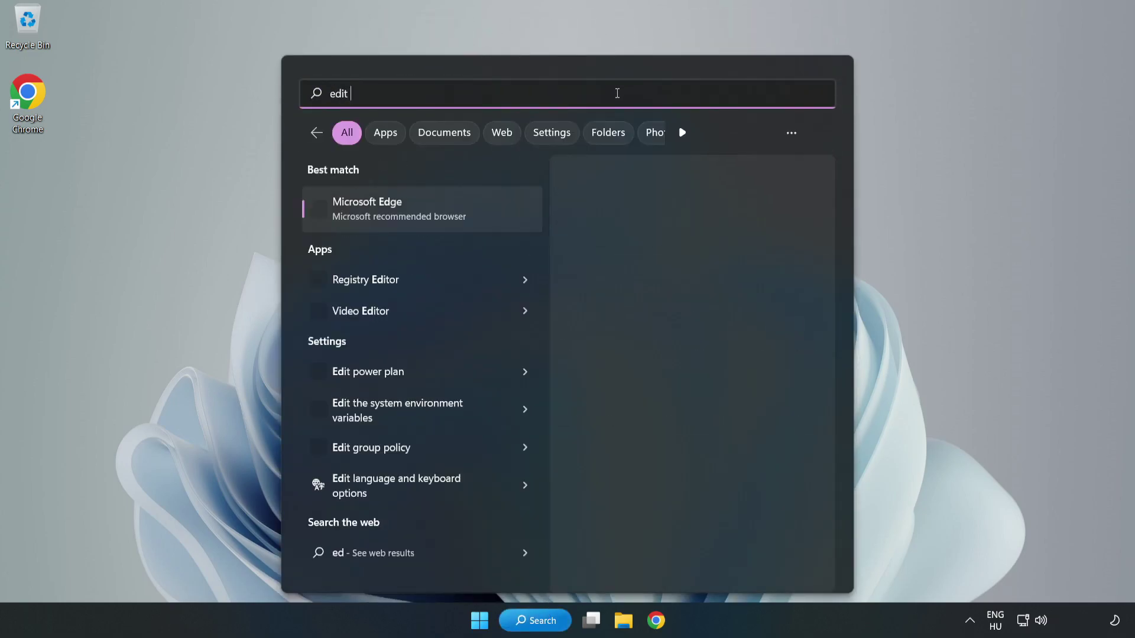
type("power pla")
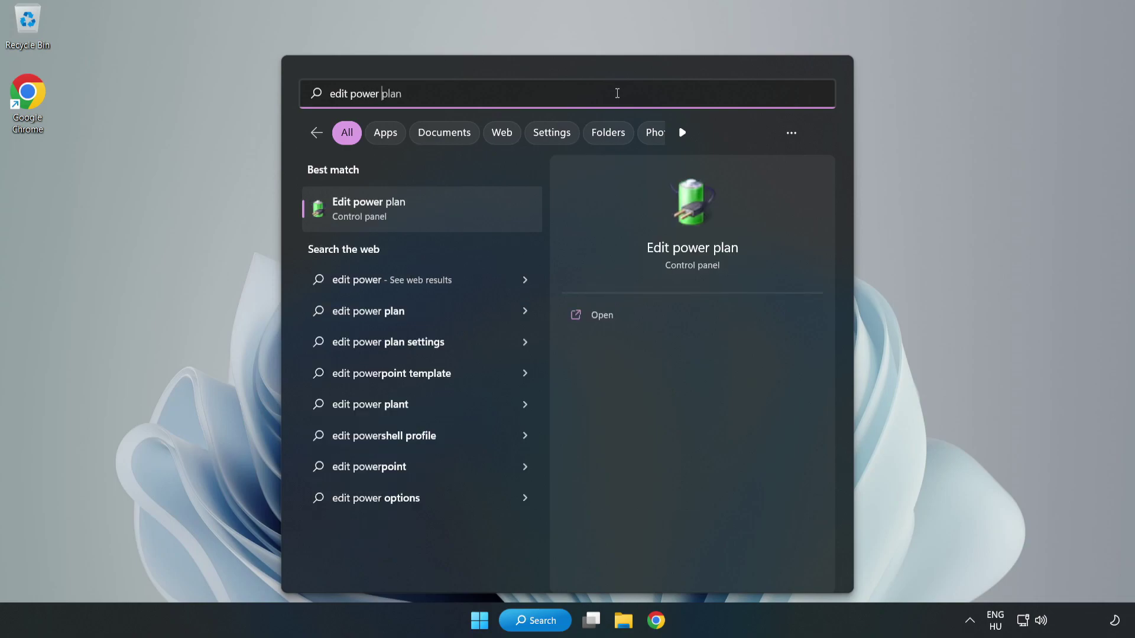
type("n")
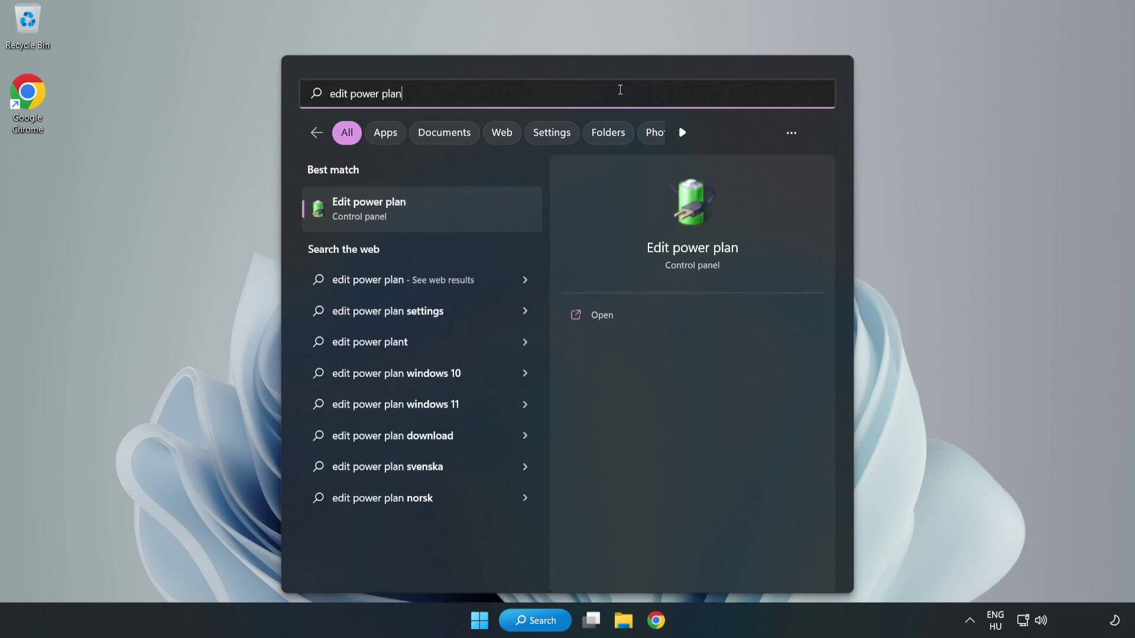
- Switch the active power plan from Balanced to High performance in Power Options, then close it
left_click(430, 213)
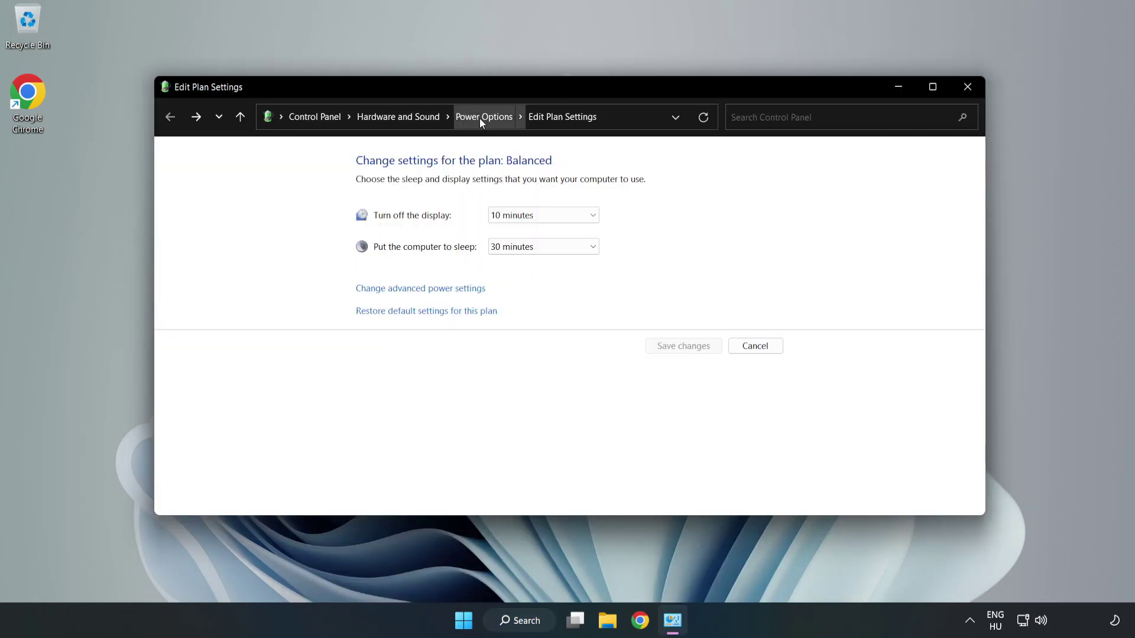
left_click(480, 118)
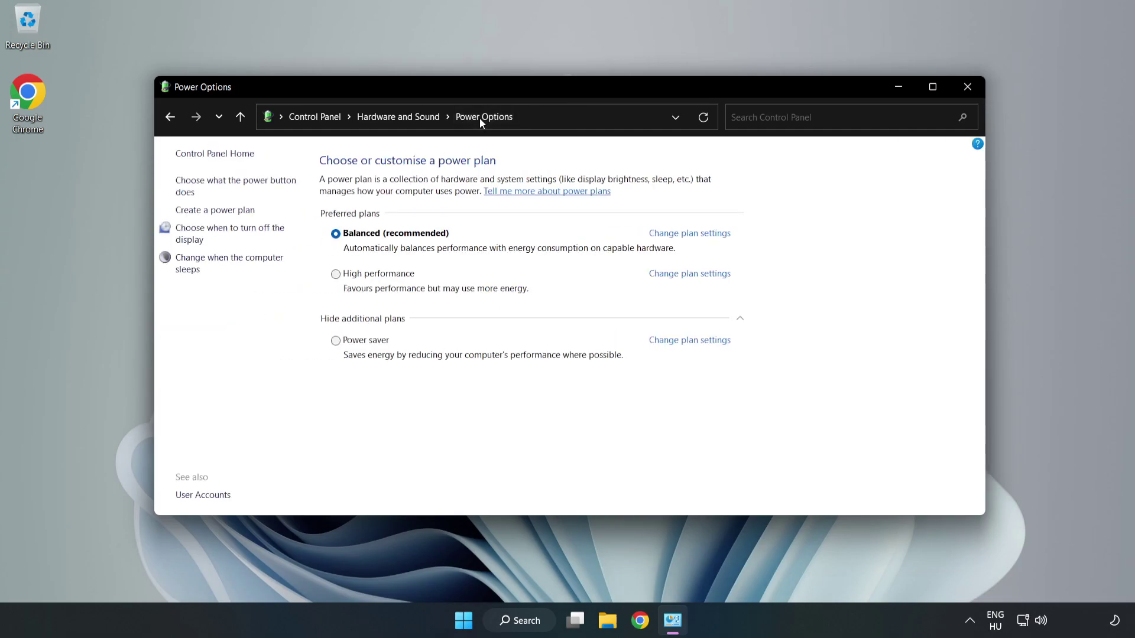
left_click(373, 277)
left_click(965, 94)
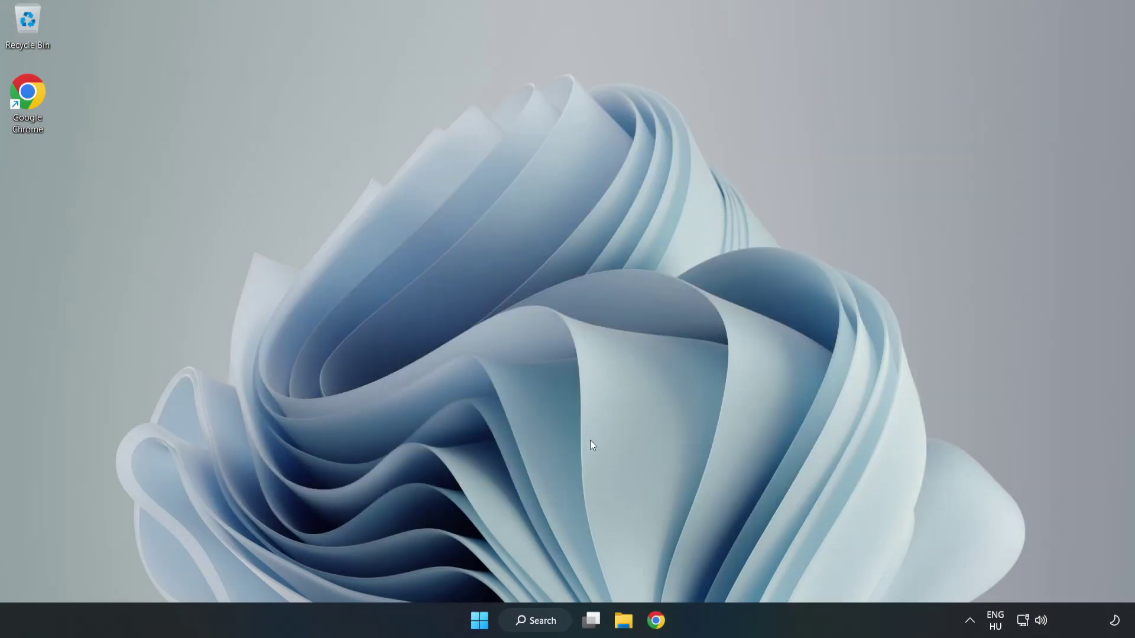
- Search Windows for 'device manager'
left_click(551, 622)
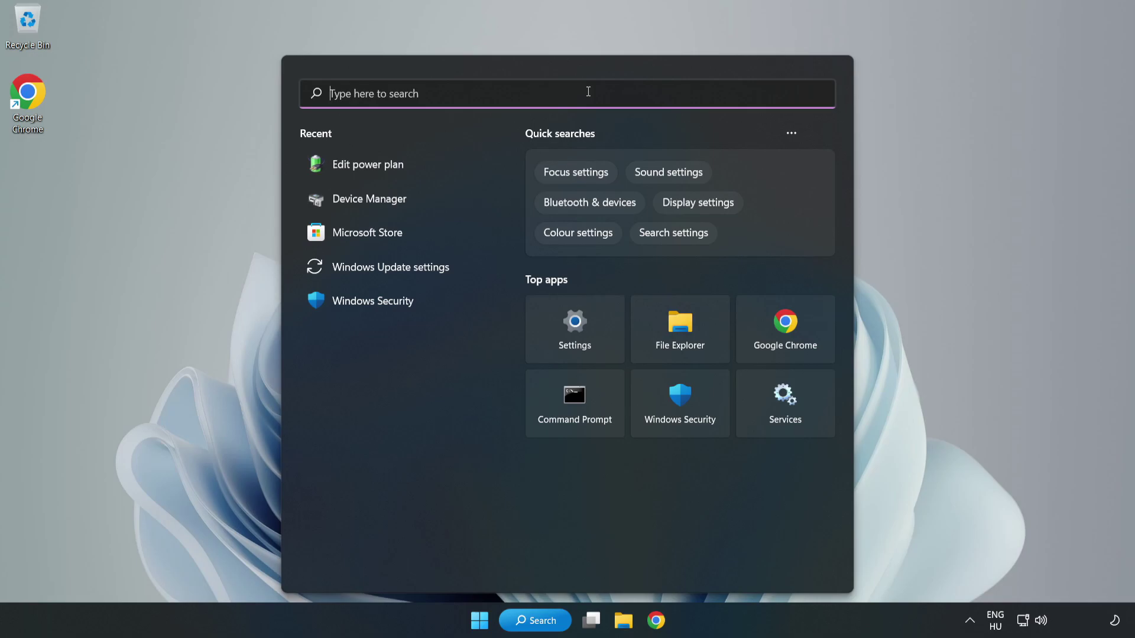
type("device mana")
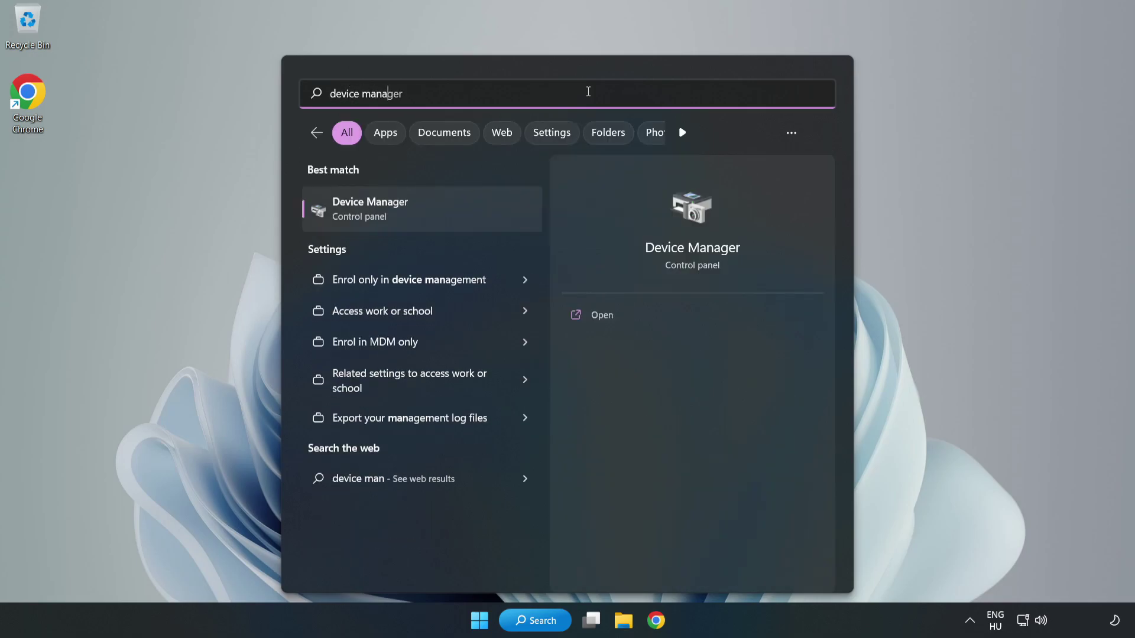
type("ger")
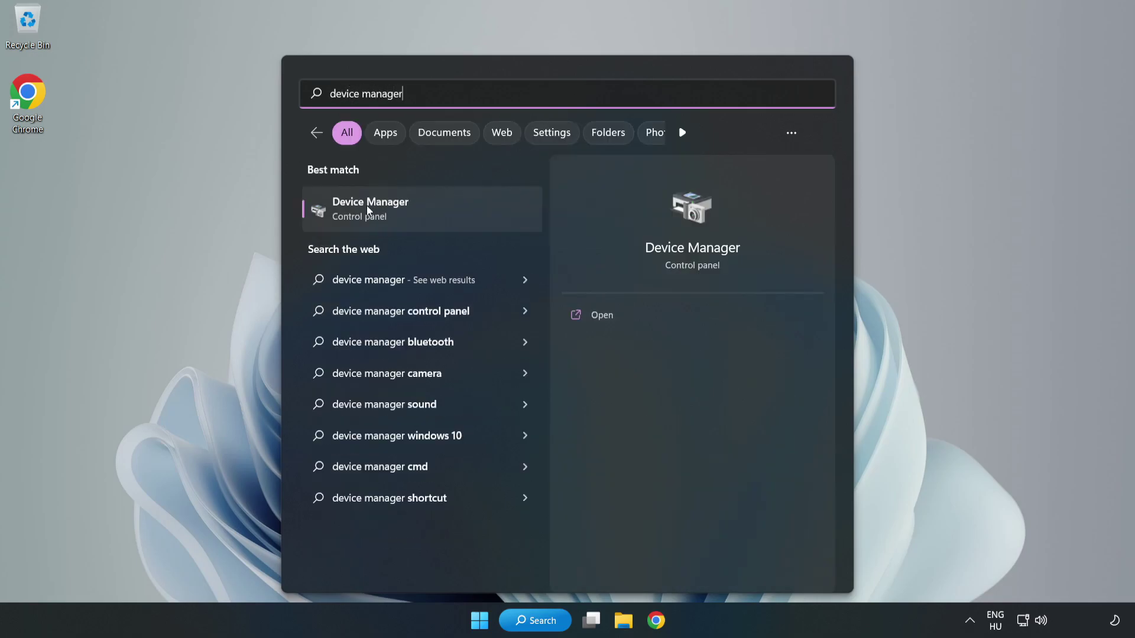
- Launch Device Manager, expand Display adapters and bring up the VMware SVGA 3D adapter's context menu
left_click(413, 211)
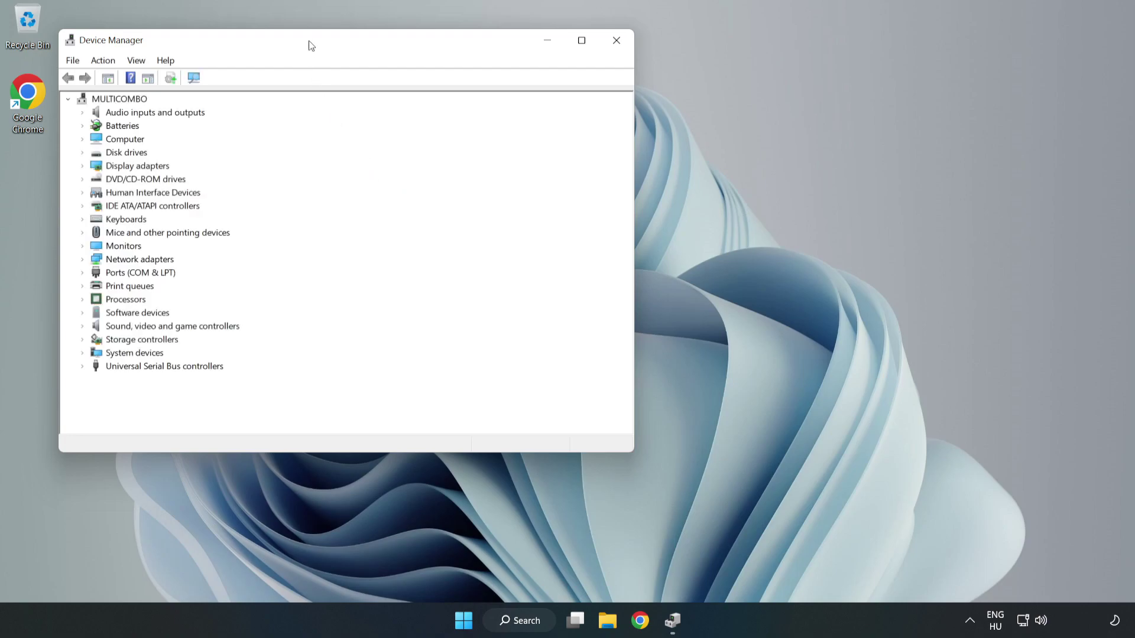
left_click_drag(309, 43, 522, 114)
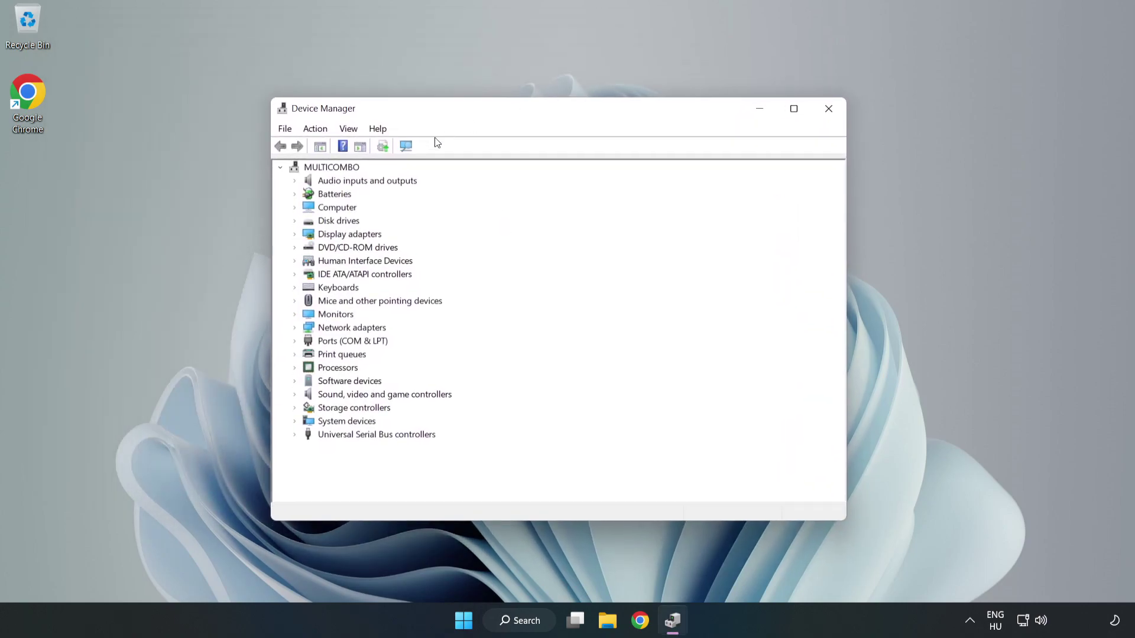
left_click(349, 235)
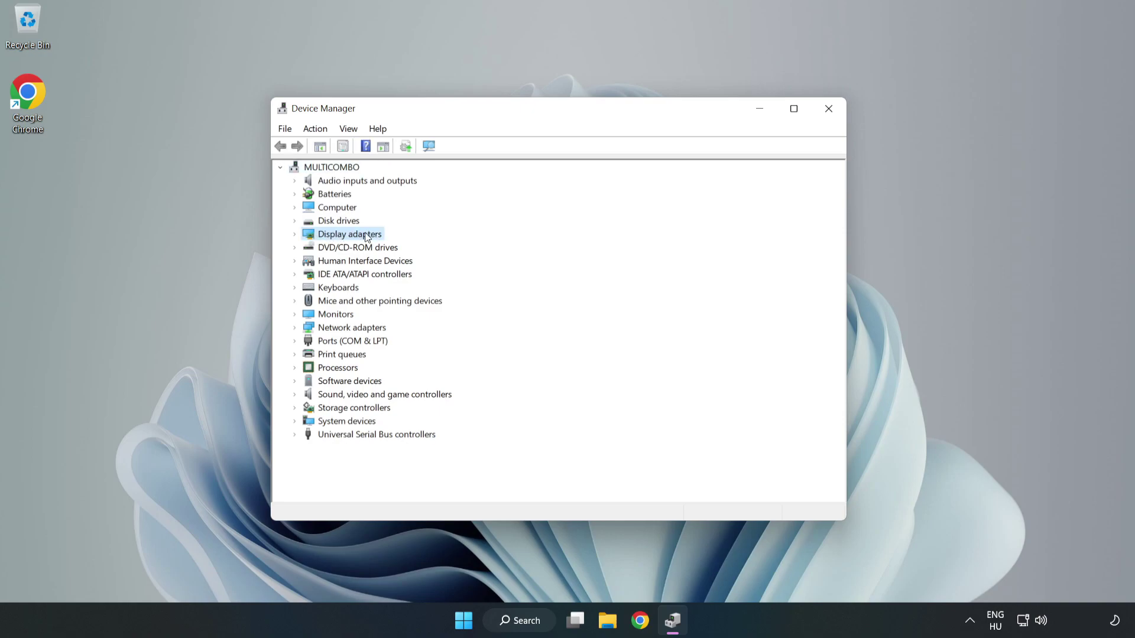
left_click(295, 235)
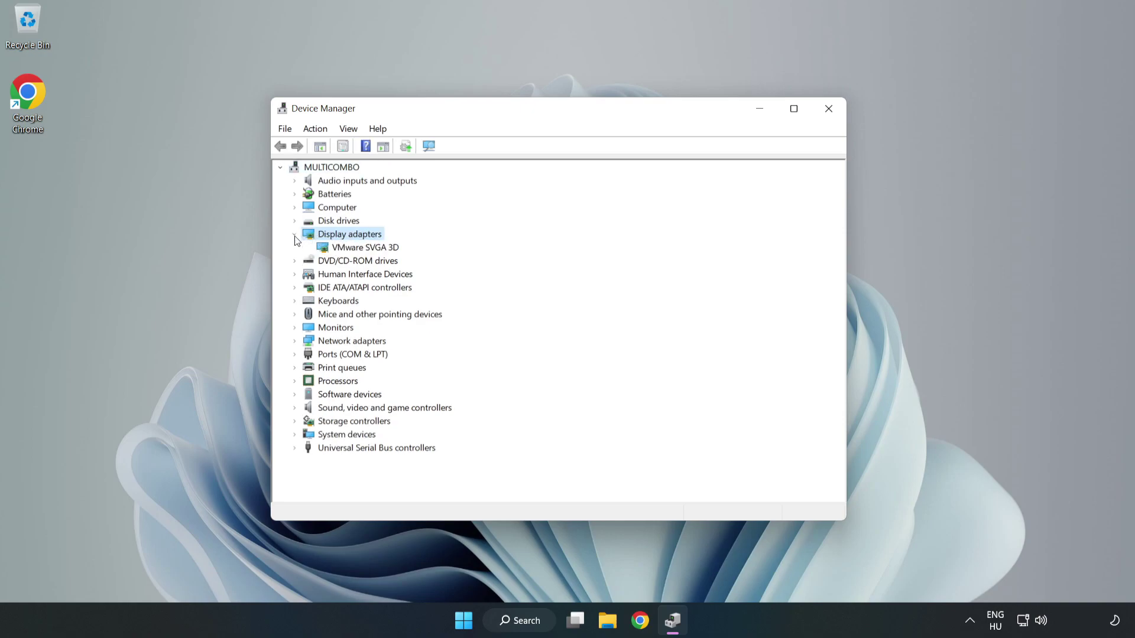
left_click(332, 248)
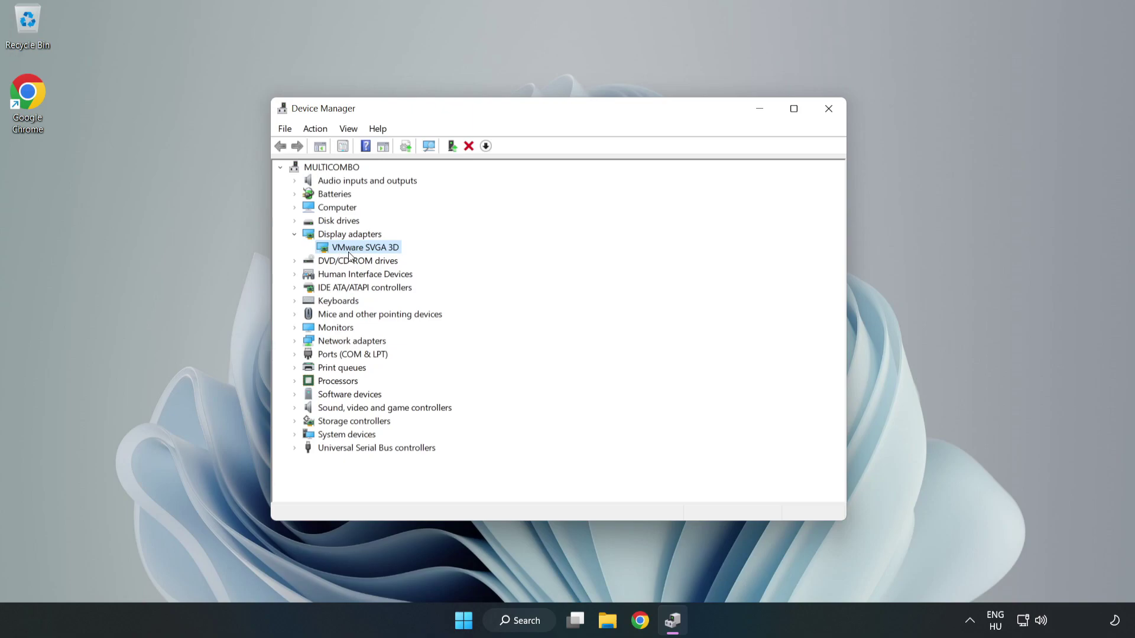
right_click(362, 249)
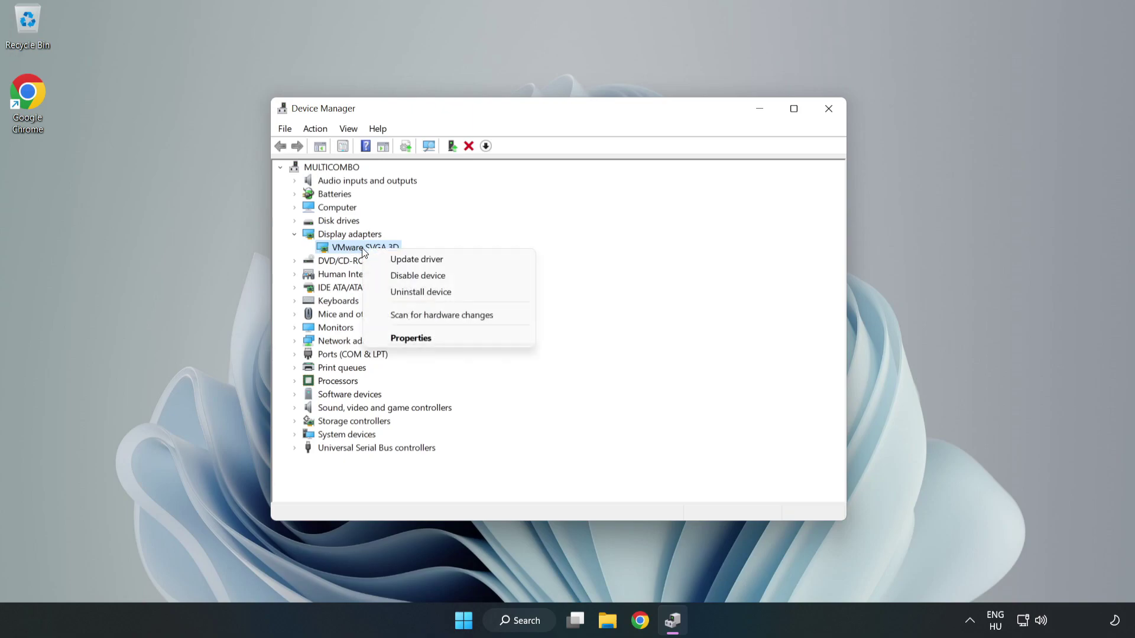
- Search automatically for a newer VMware SVGA 3D driver, accept it's already best, and close Device Manager
left_click(428, 265)
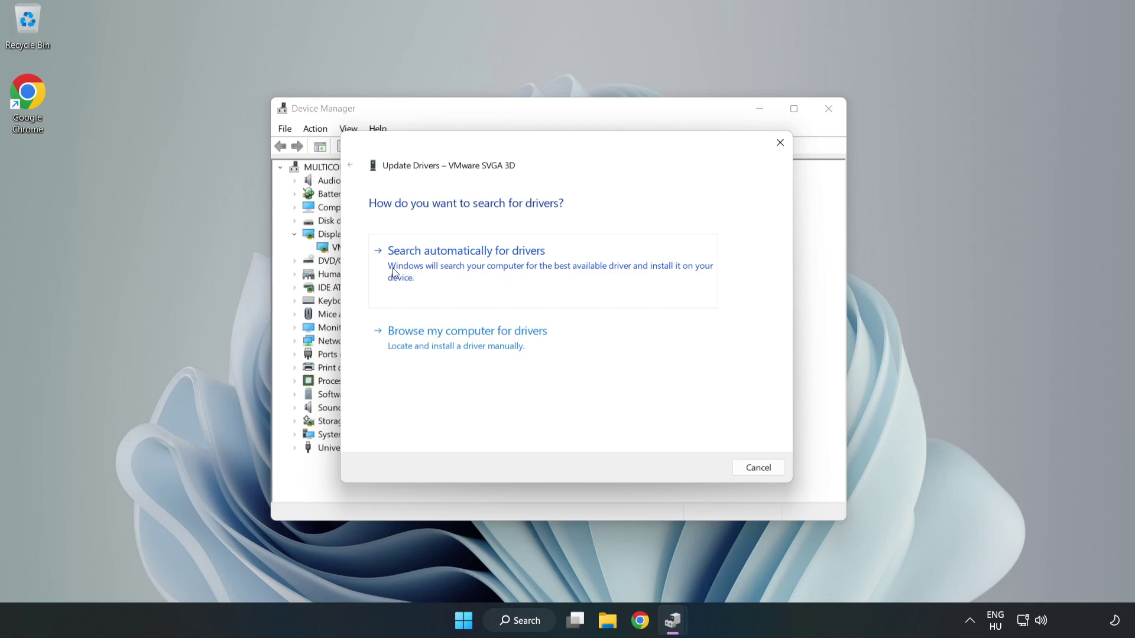
left_click(468, 268)
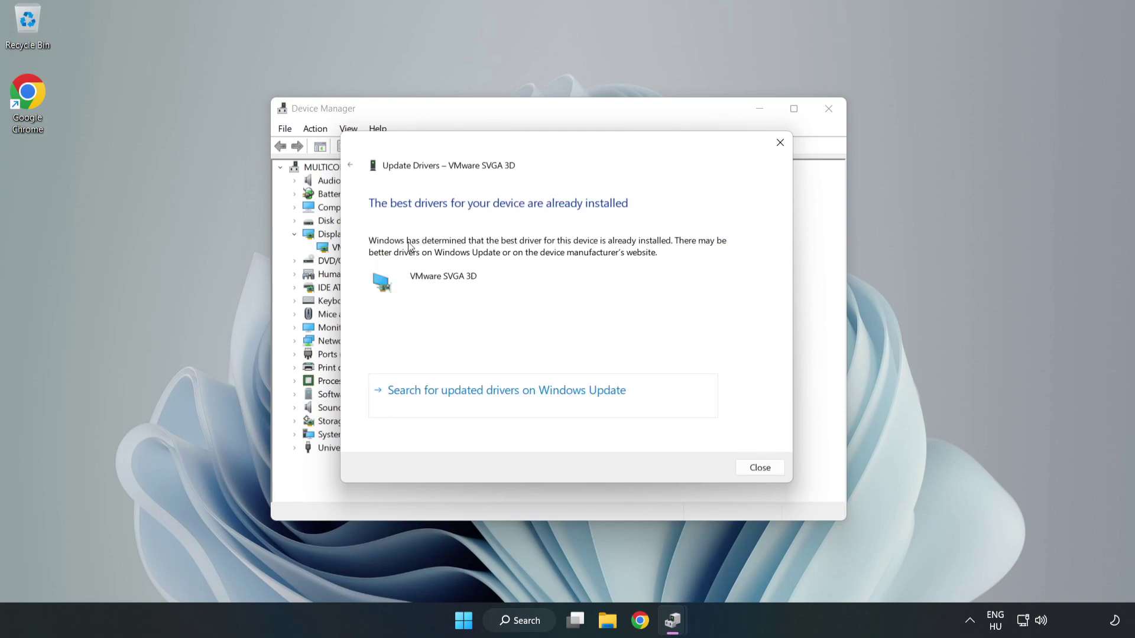
left_click(763, 468)
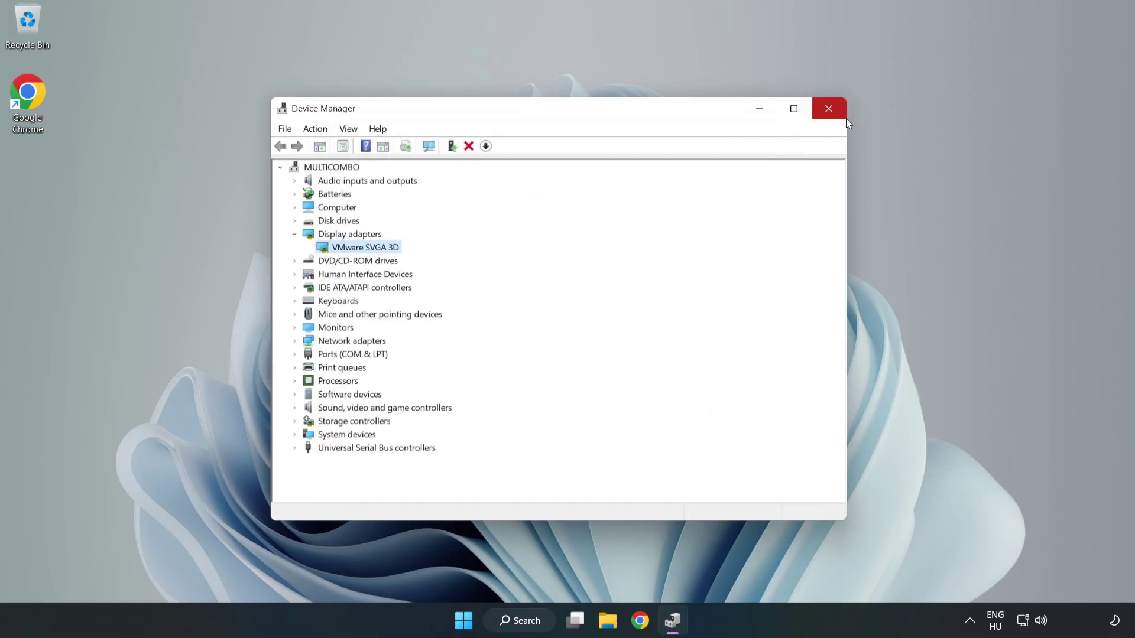
left_click(830, 110)
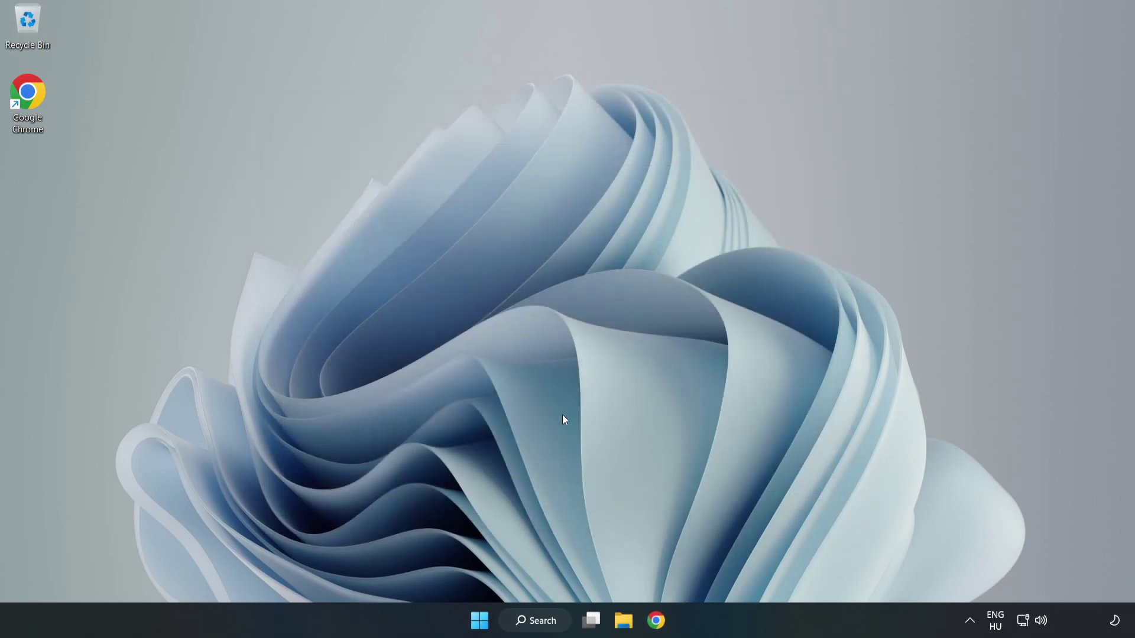
- Search 'game mode' and go to the Gaming > Game Mode settings page
left_click(550, 626)
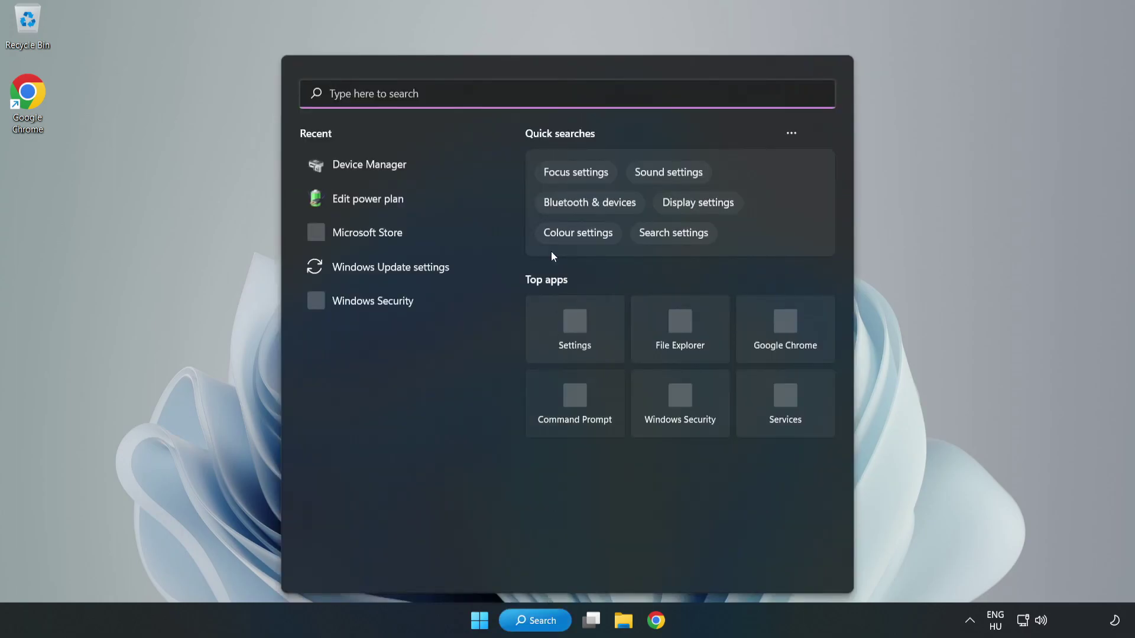
type("game mode")
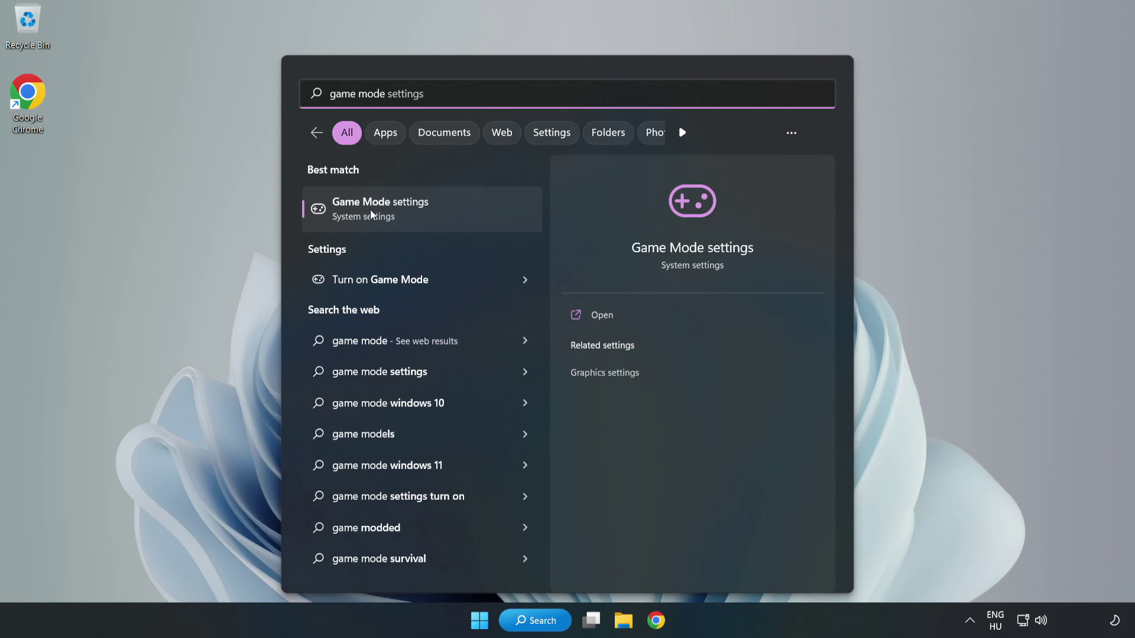
left_click(406, 211)
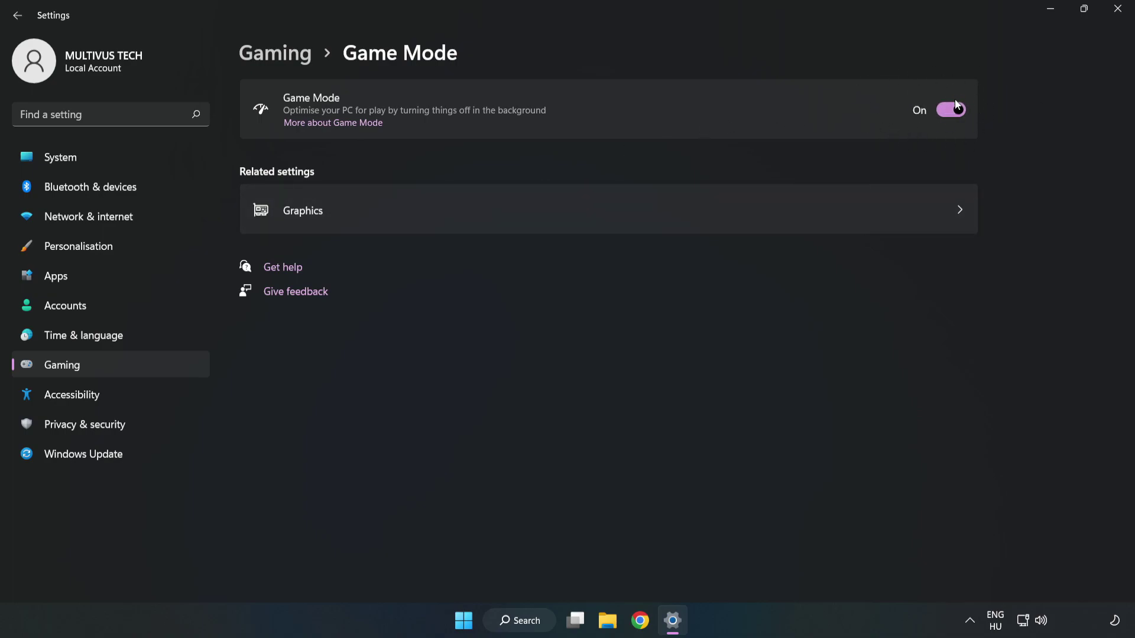
- Under Gaming > Xbox Game Bar, turn off opening Game Bar with a controller
left_click(289, 61)
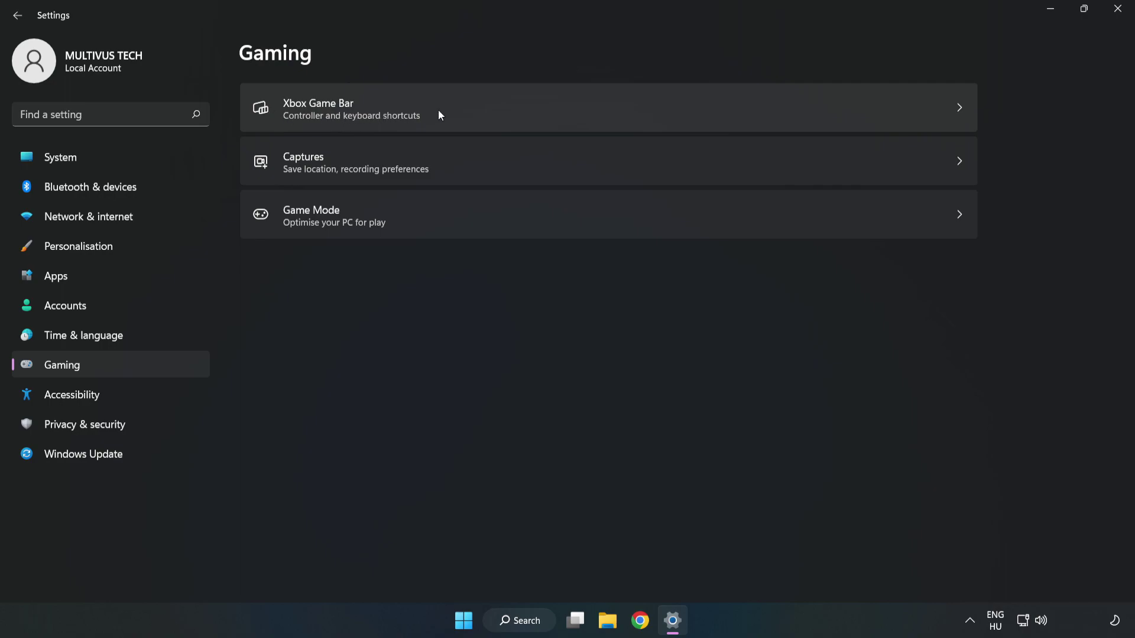
left_click(481, 108)
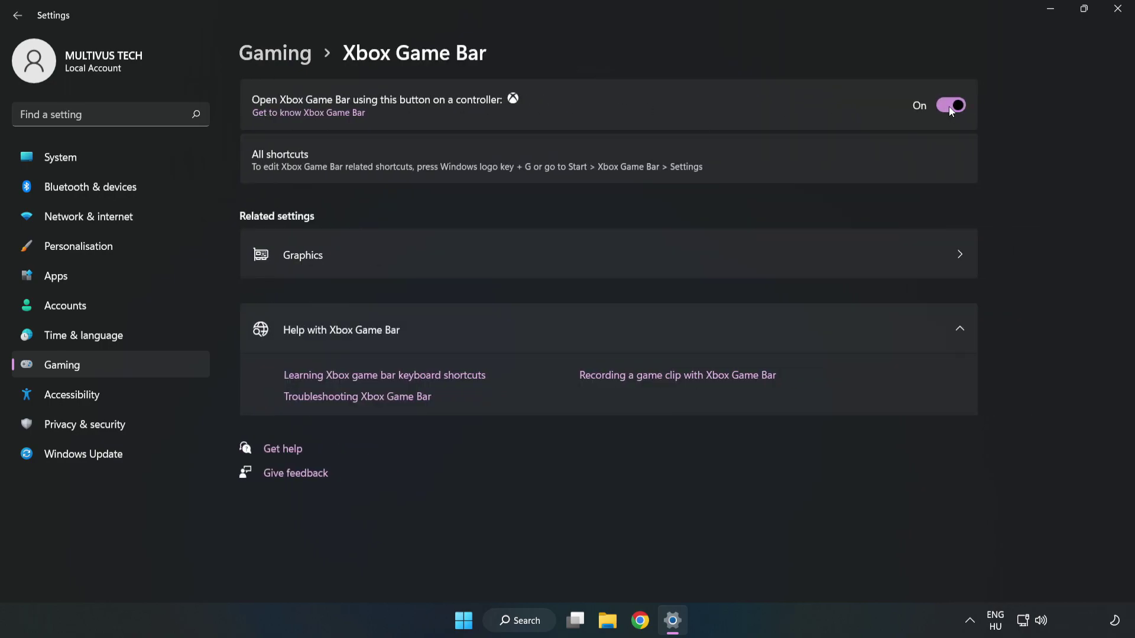
left_click(950, 106)
- Close Settings and launch Task Manager from the Start button's quick menu
left_click(1117, 16)
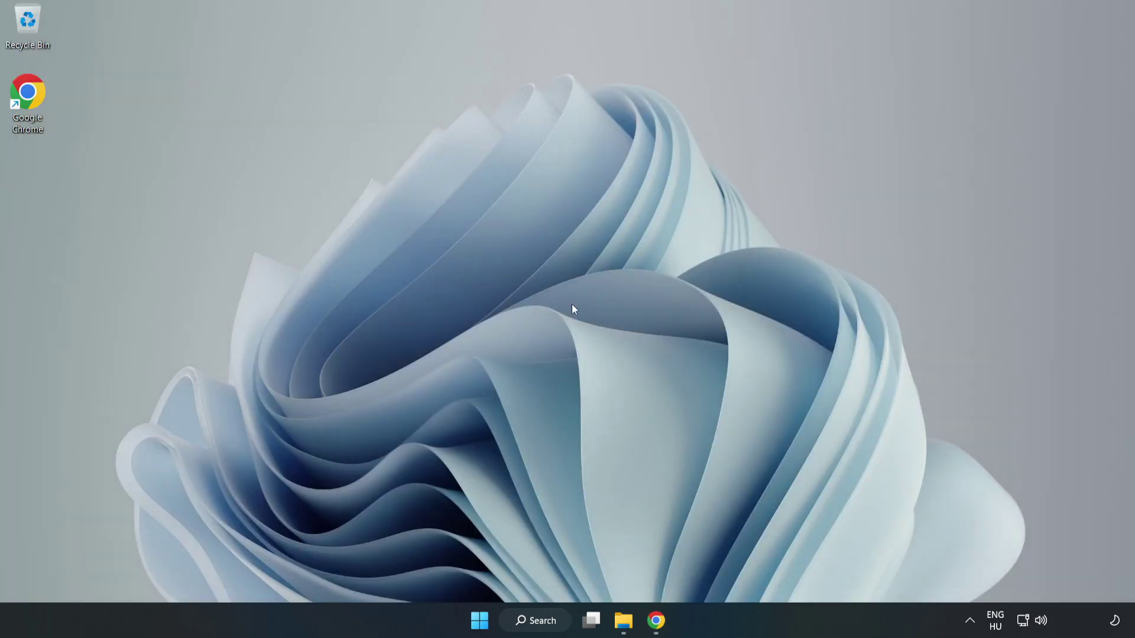
right_click(484, 626)
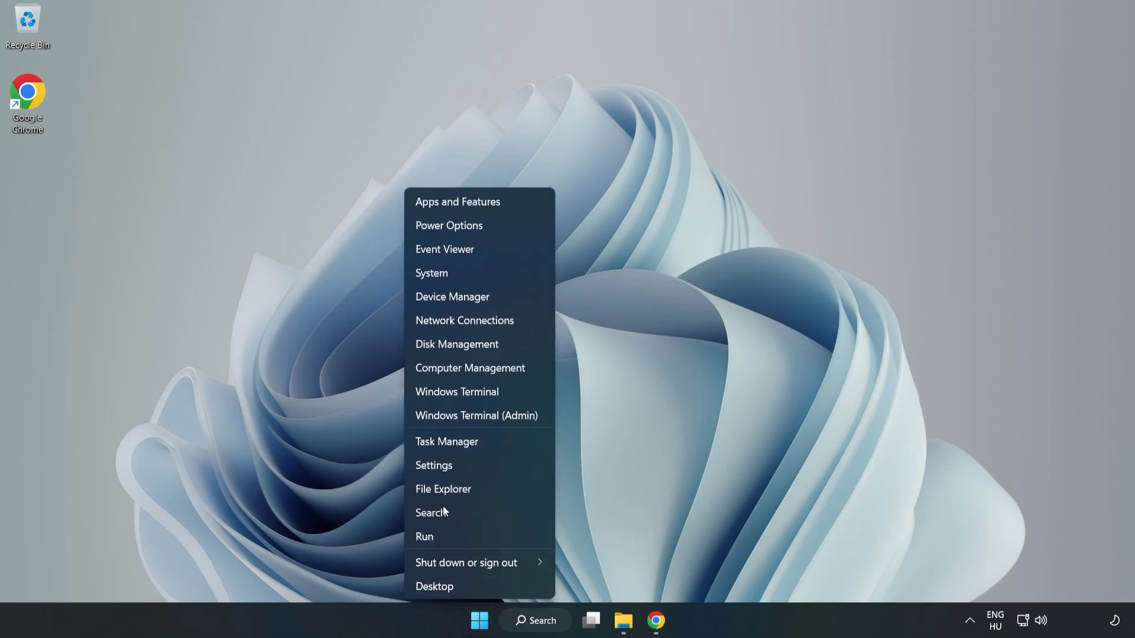
left_click(497, 443)
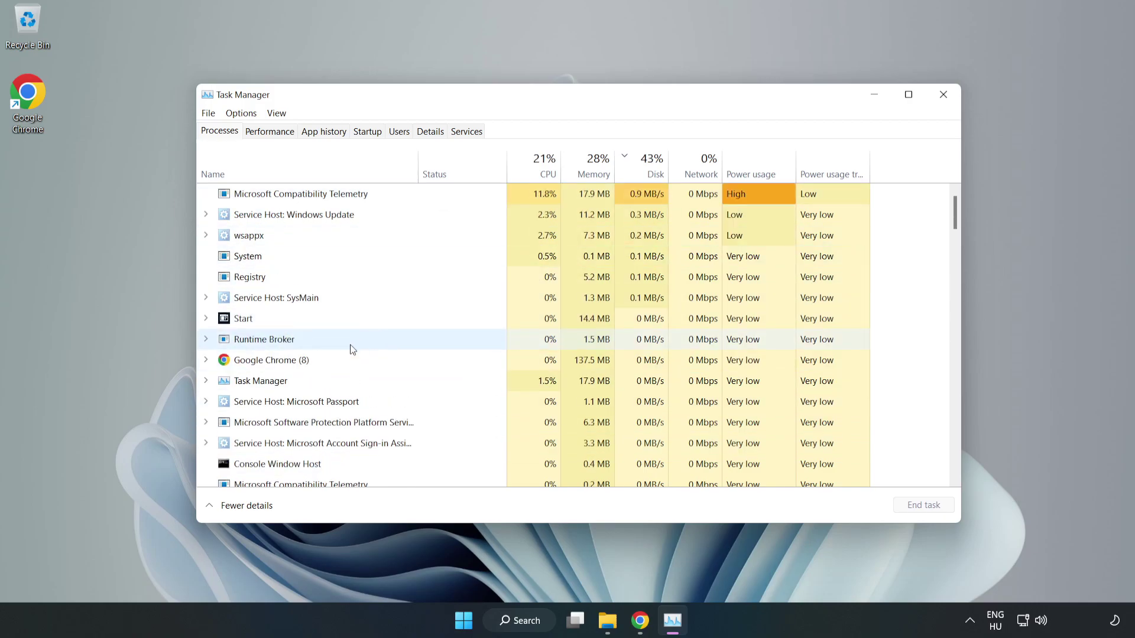
- End the Google Chrome (8) process group in Task Manager's Processes list
left_click(307, 361)
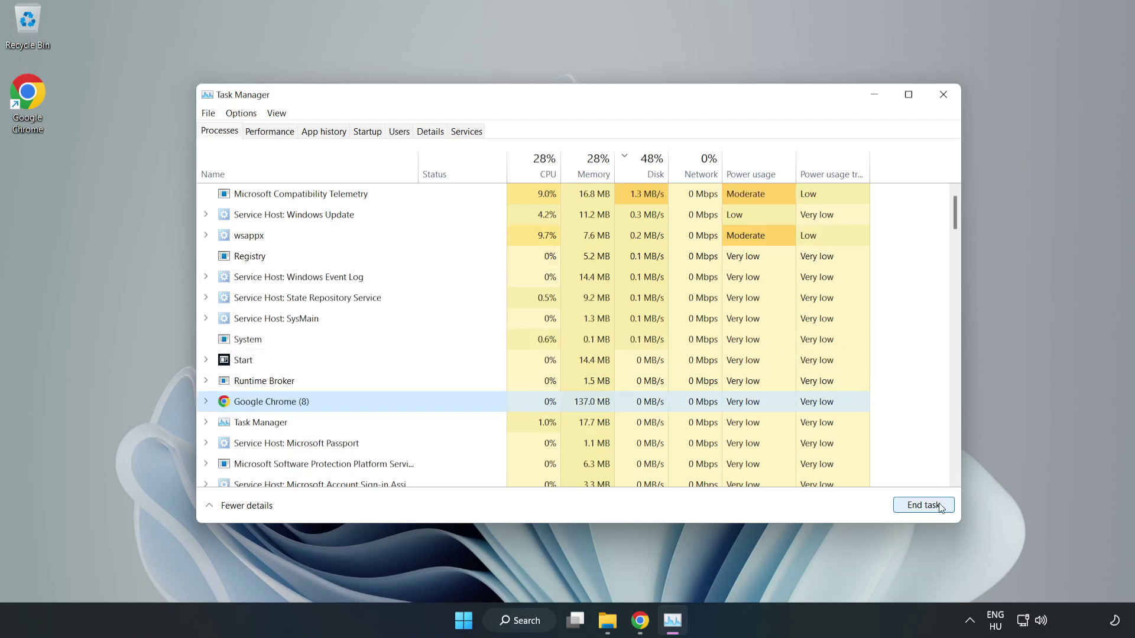
left_click(918, 507)
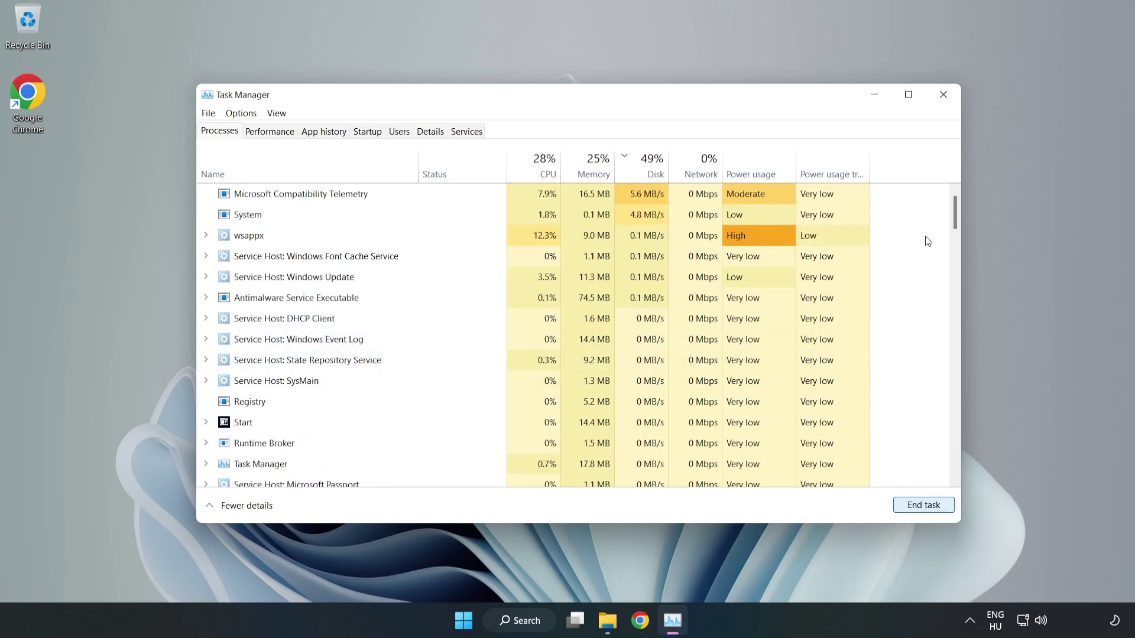
mouse_move(959, 215)
left_mouse_down()
mouse_move(957, 406)
mouse_move(937, 223)
left_mouse_up()
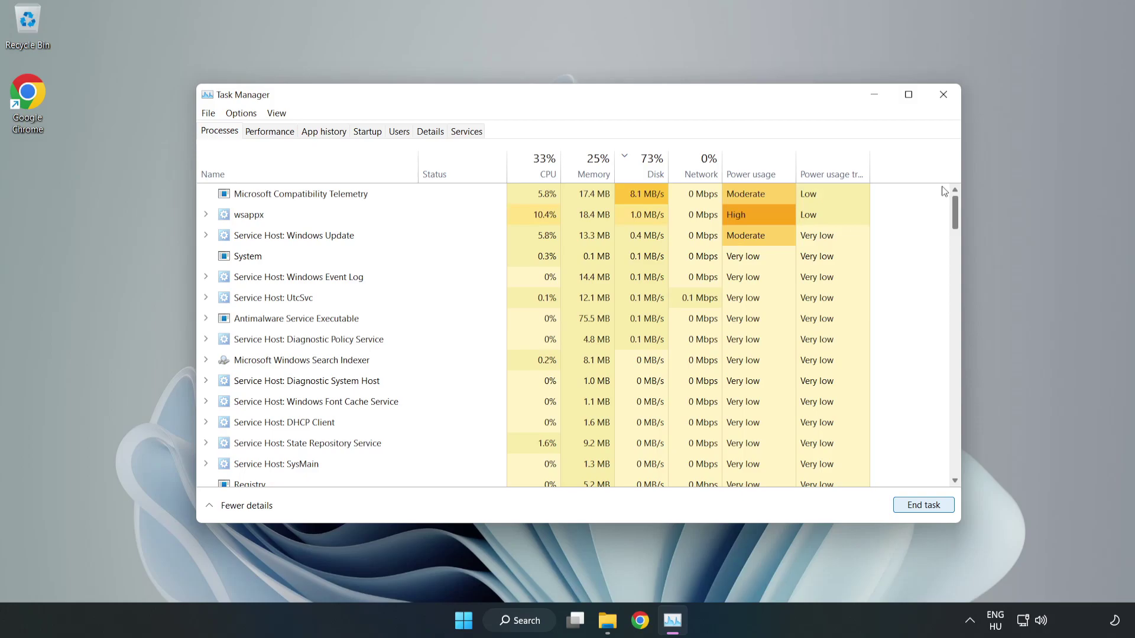
- Switch Task Manager to the Startup tab listing startup apps
left_click(373, 134)
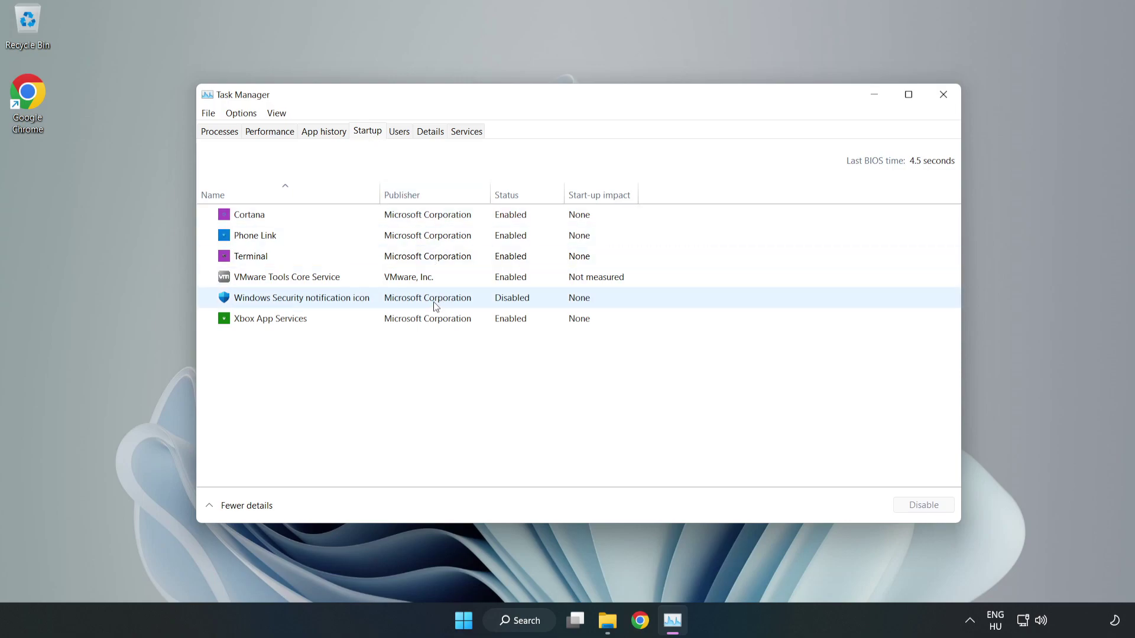
- Disable Cortana and Phone Link as startup apps
left_click(428, 216)
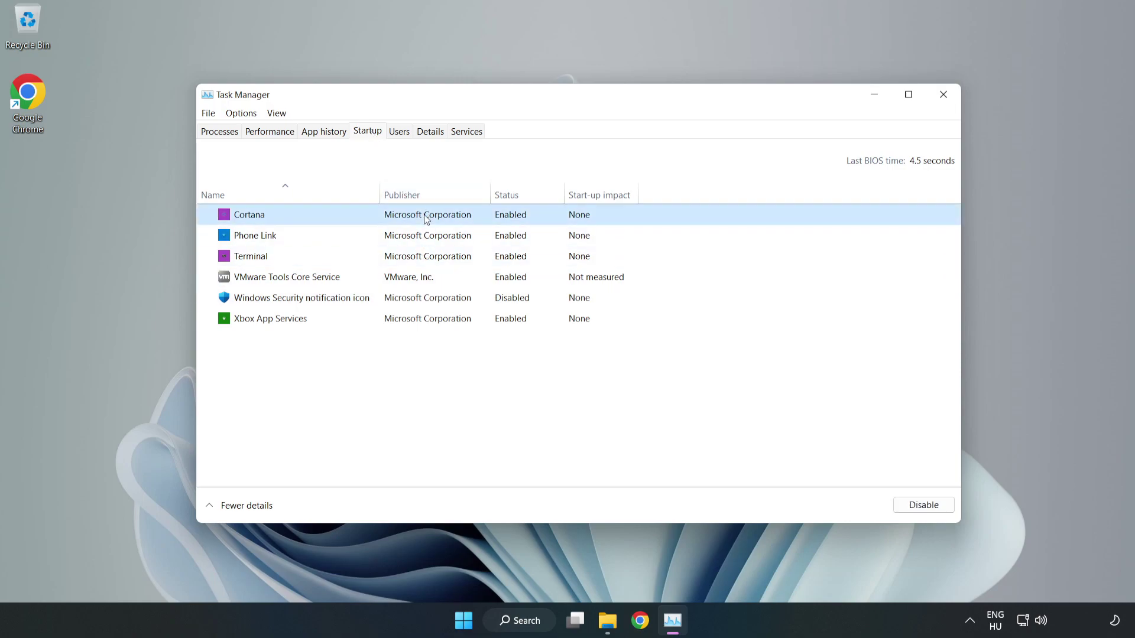
left_click(913, 512)
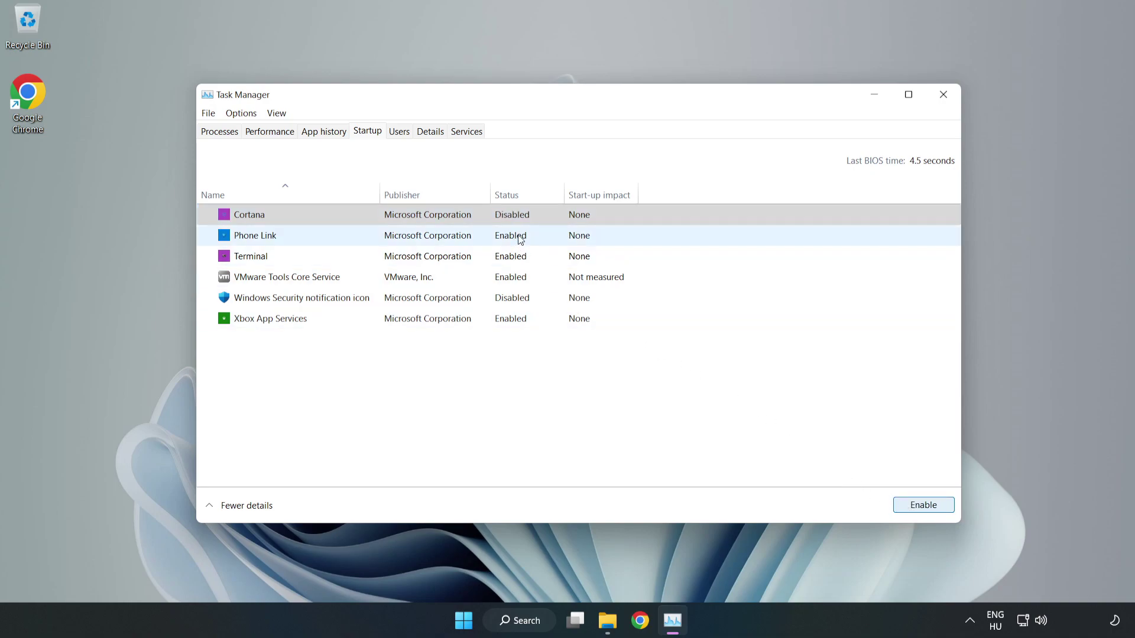
left_click(521, 238)
left_click(914, 506)
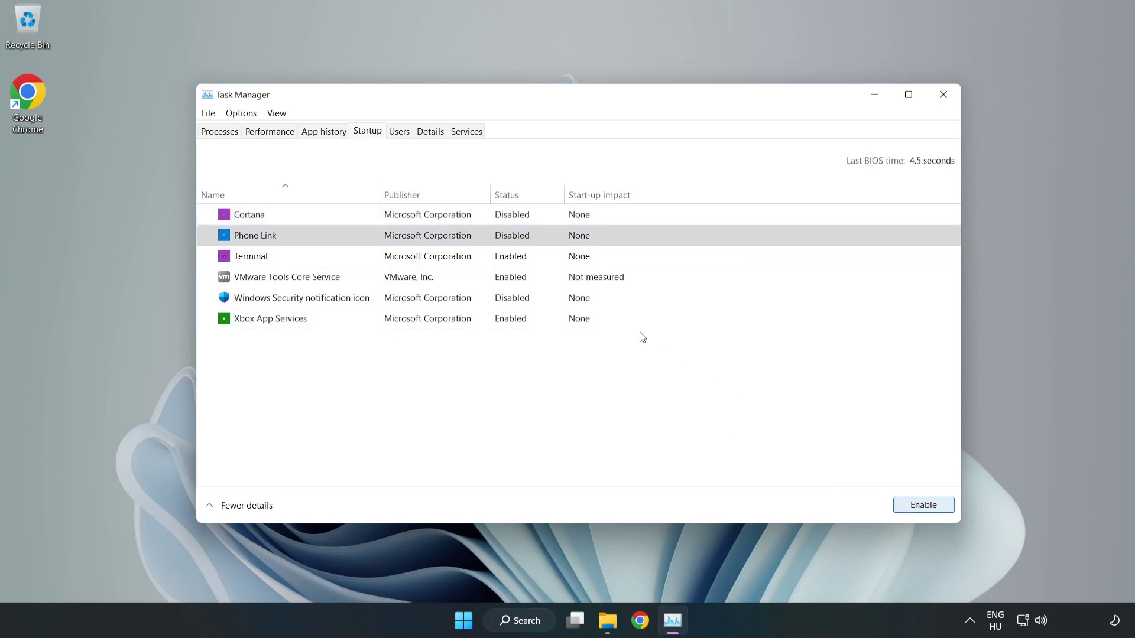
- Disable Terminal and Xbox App Services at startup, then close Task Manager
left_click(523, 260)
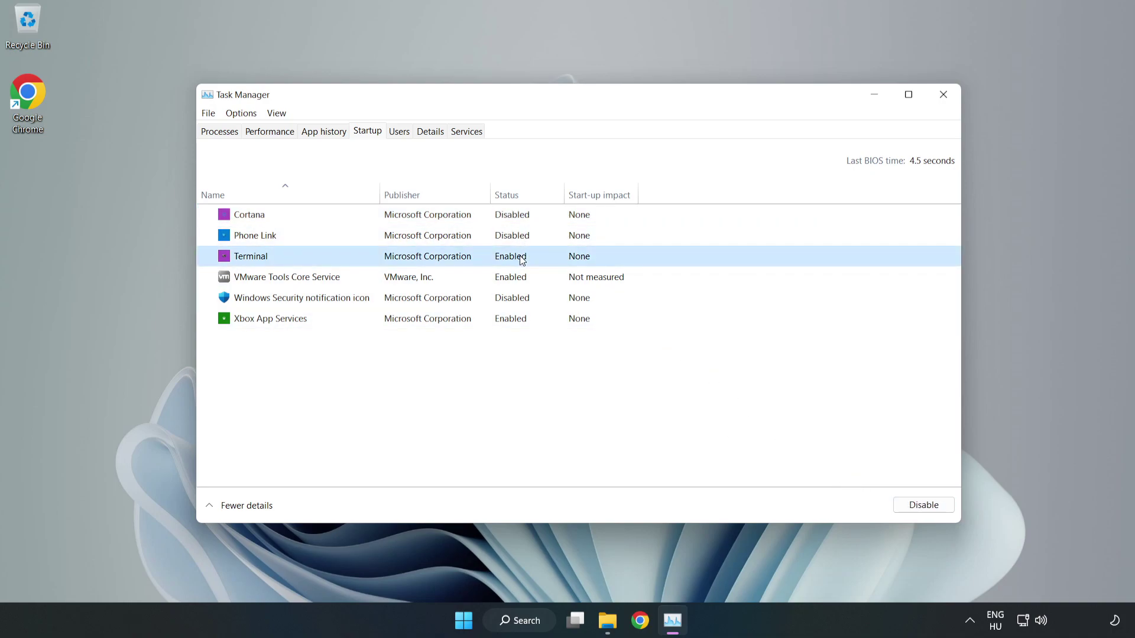
left_click(930, 510)
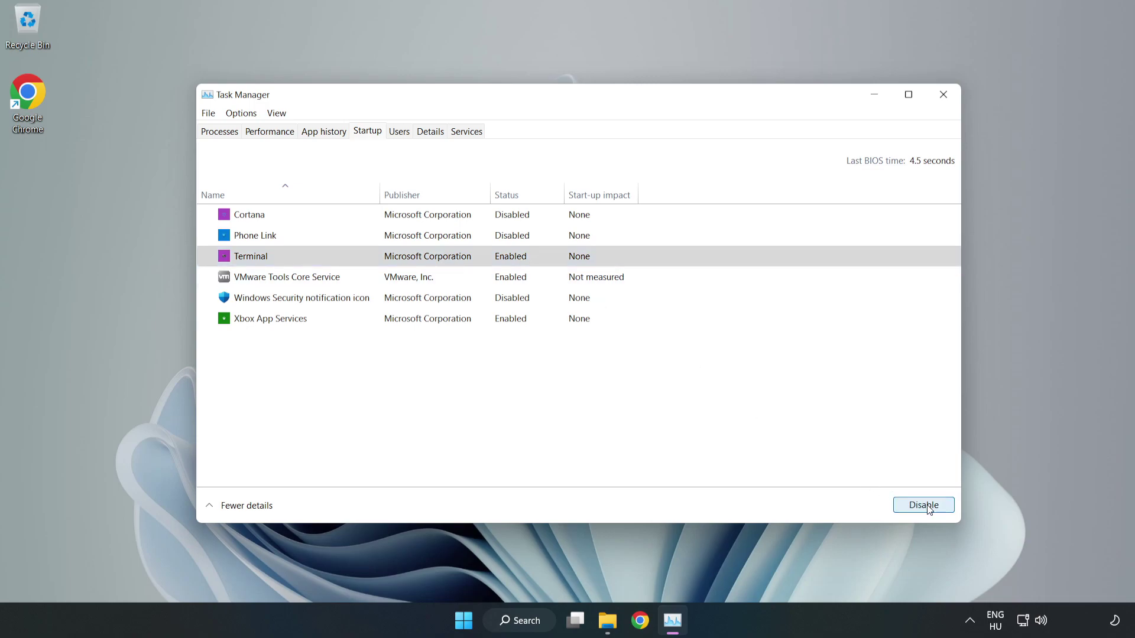
left_click(391, 320)
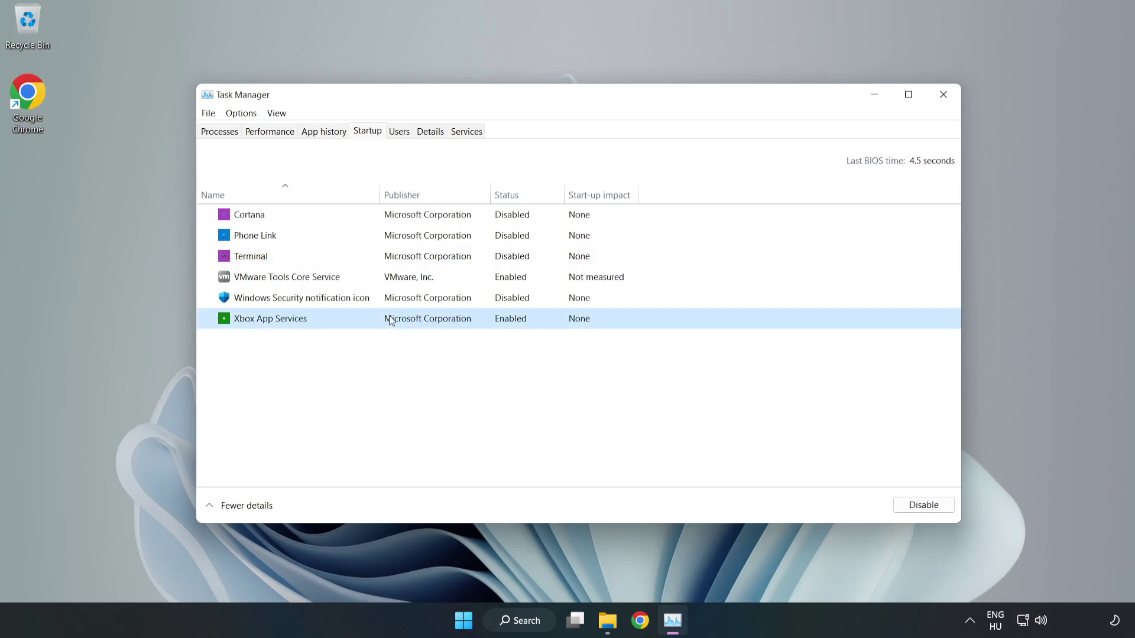
left_click(903, 508)
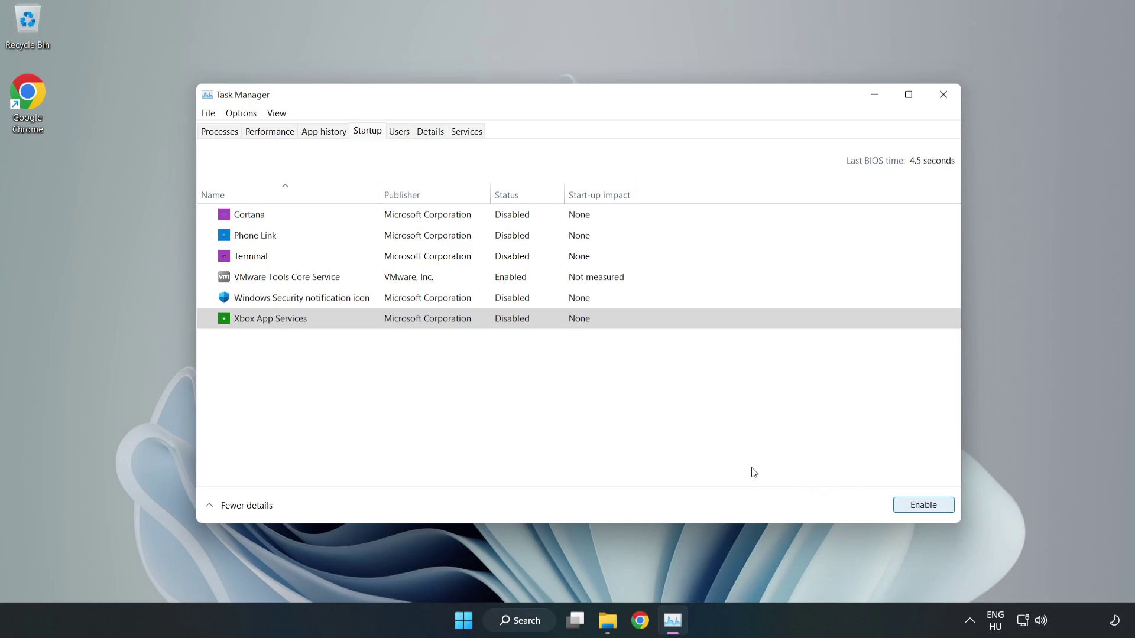
left_click(942, 101)
left_click(942, 101)
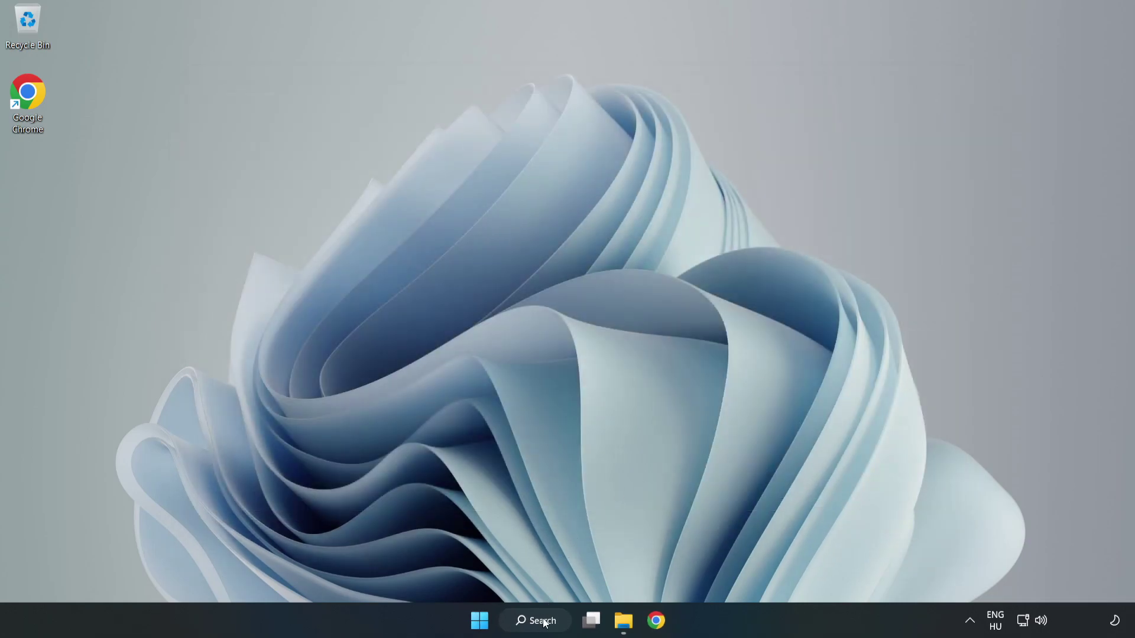
- Search 'update' and run a Windows Update check until it reports 'You're up to date'
left_click(543, 624)
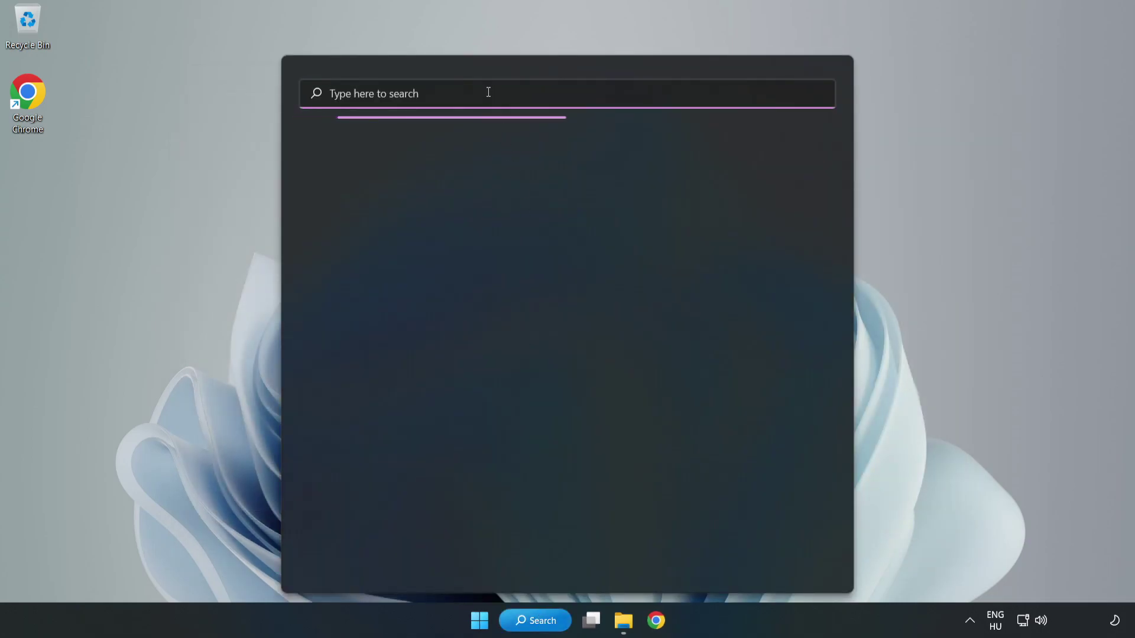
type("update")
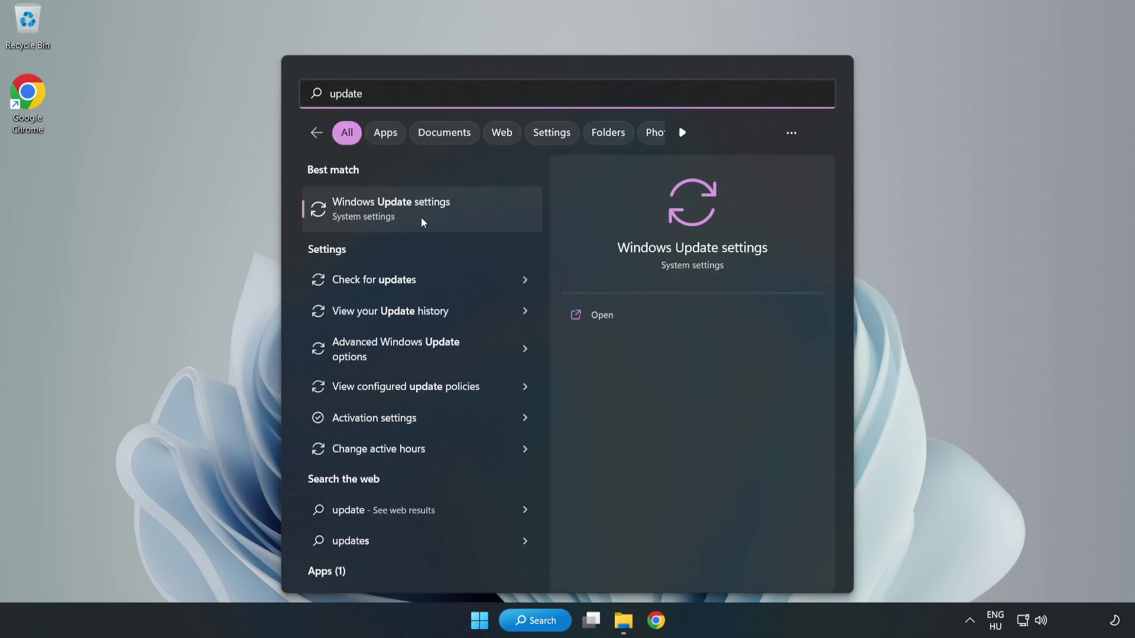
left_click(463, 224)
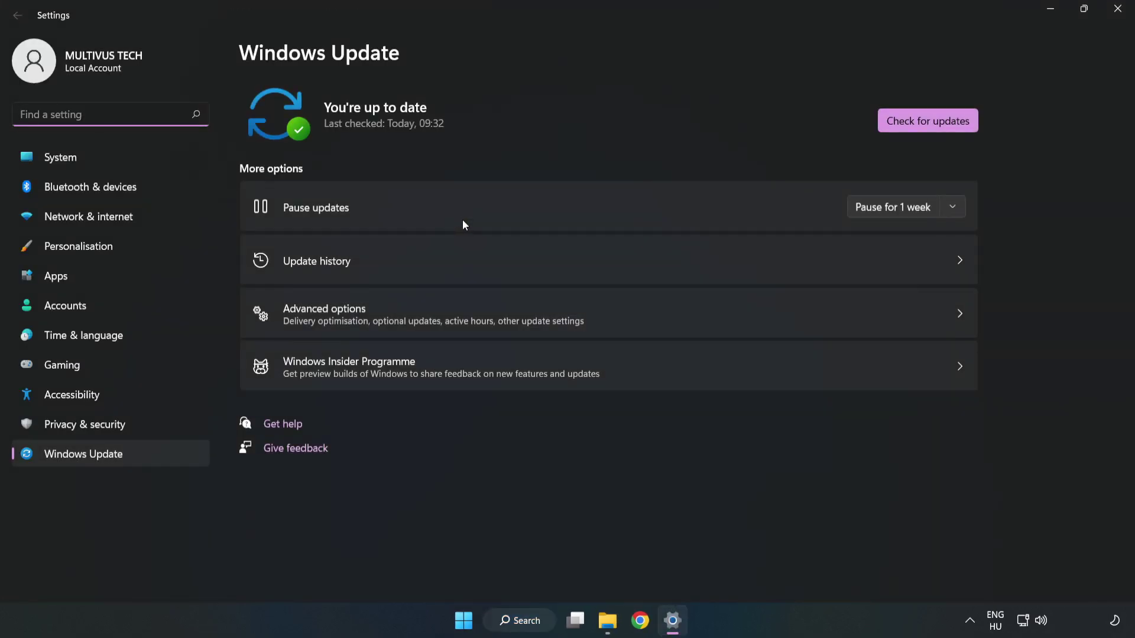
left_click(912, 125)
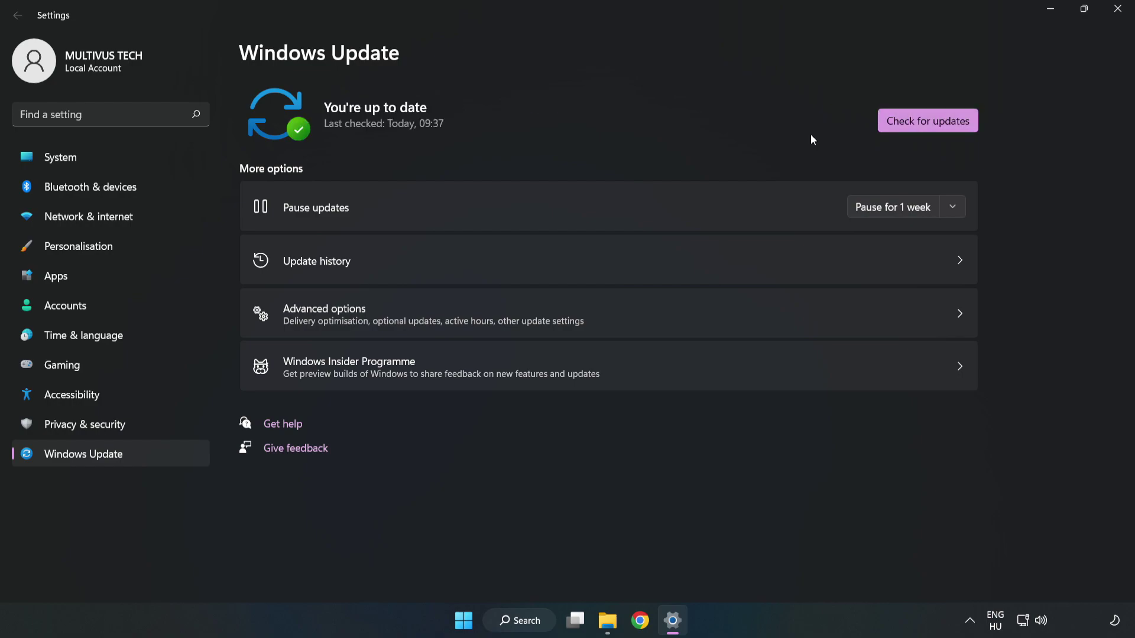
- Close Settings and launch Registry Editor by searching 'regedit'
left_click(1114, 13)
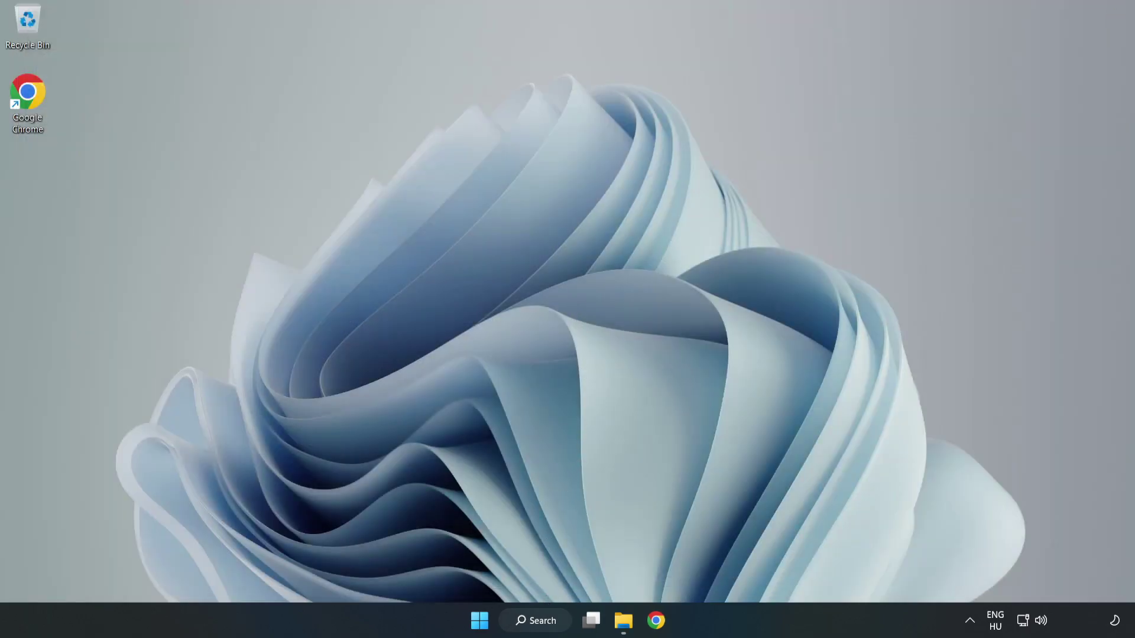
left_click(554, 626)
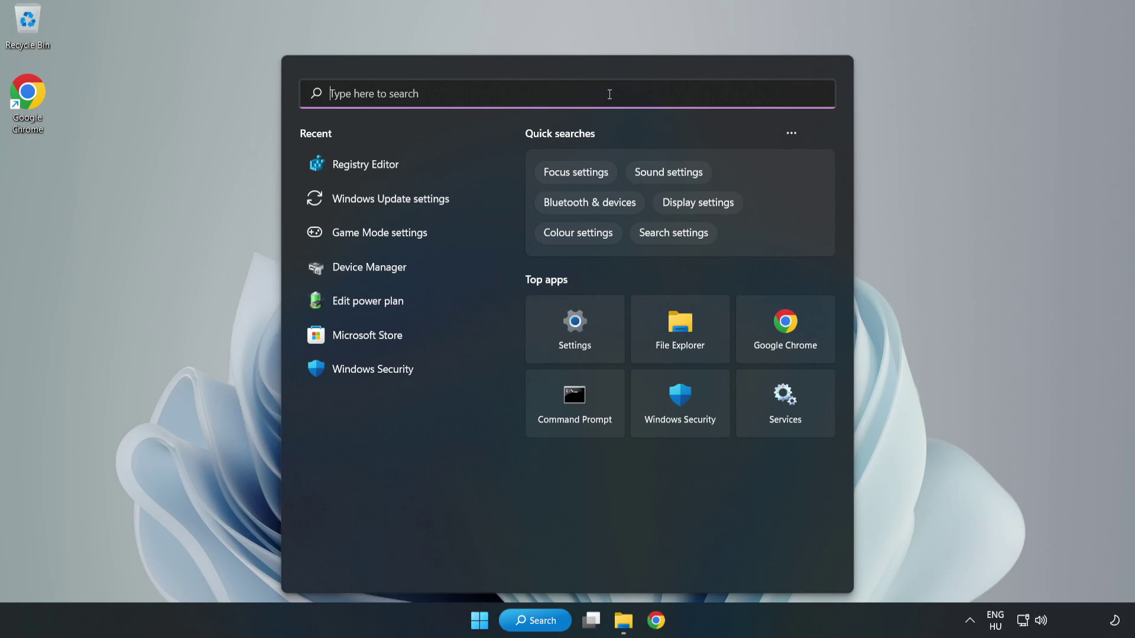
type("regedit")
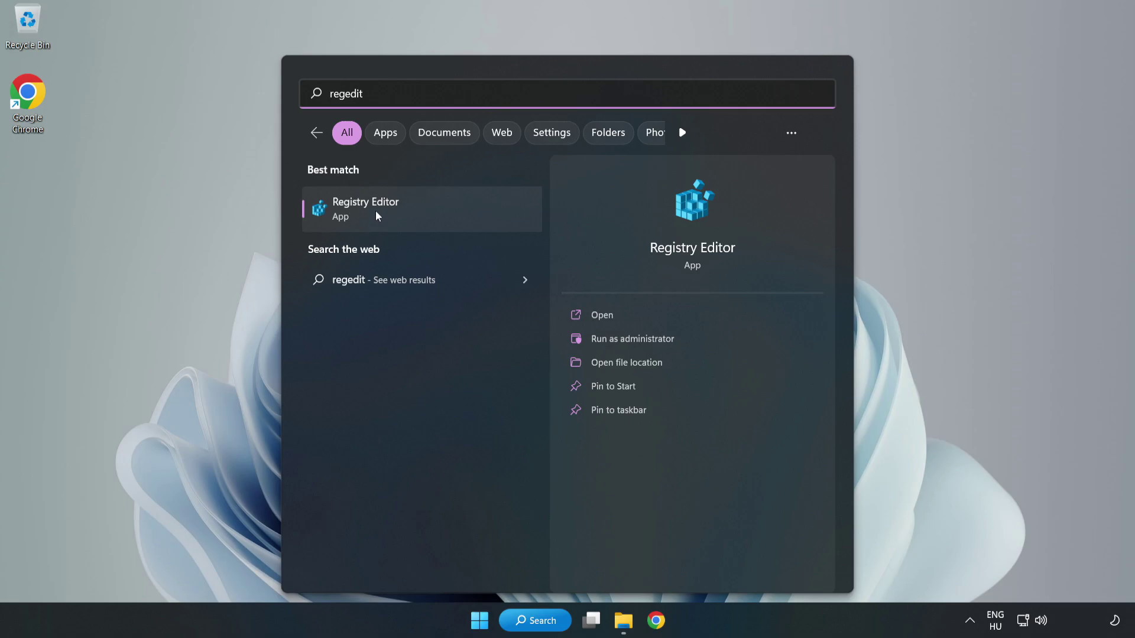
left_click(433, 211)
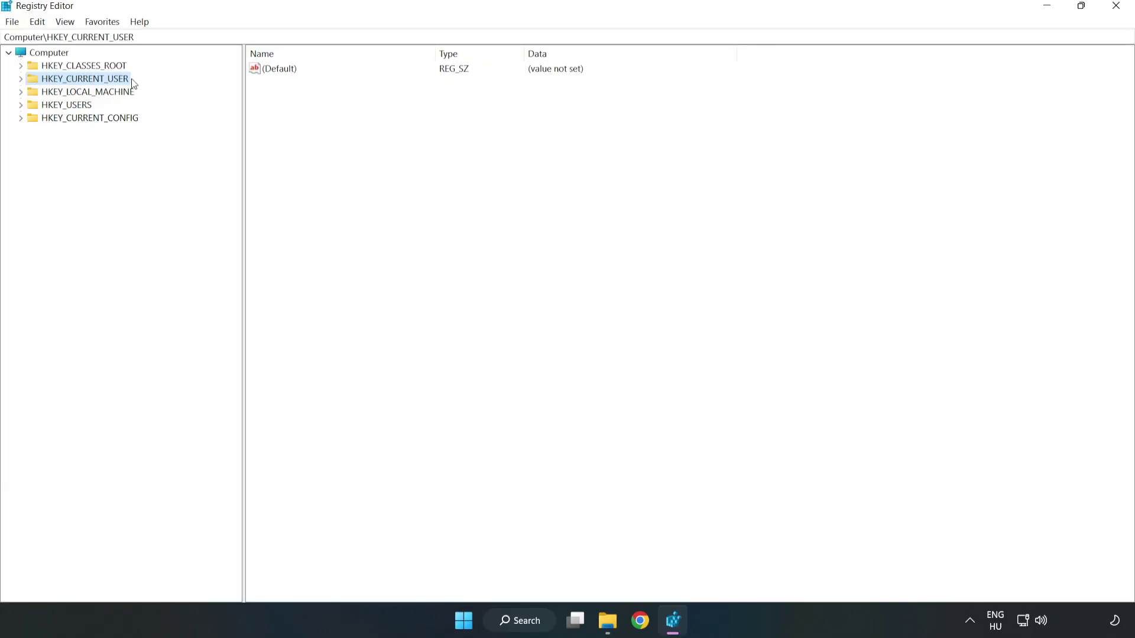
- Navigate to HKEY_CURRENT_USER\System\GameConfigStore in Registry Editor
left_click(24, 83)
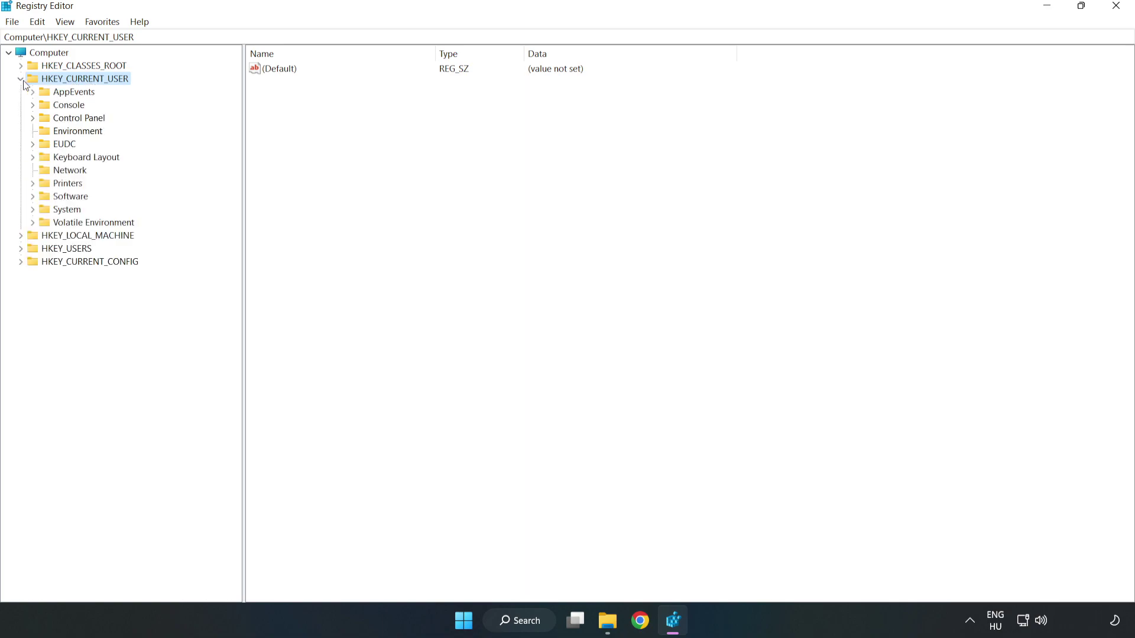
left_click(32, 210)
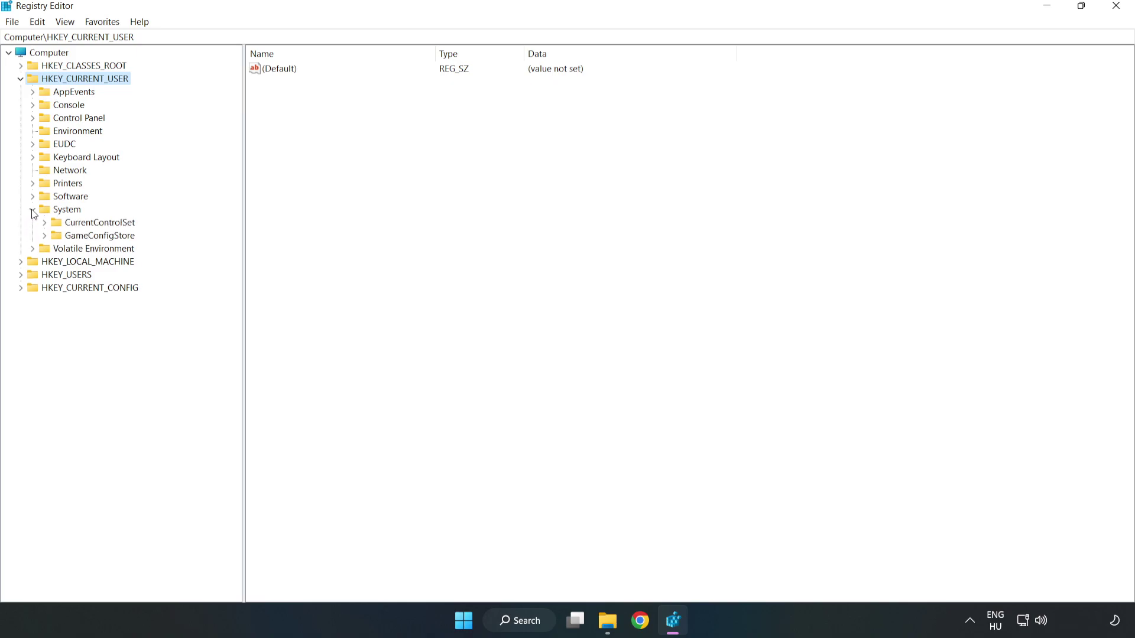
left_click(96, 236)
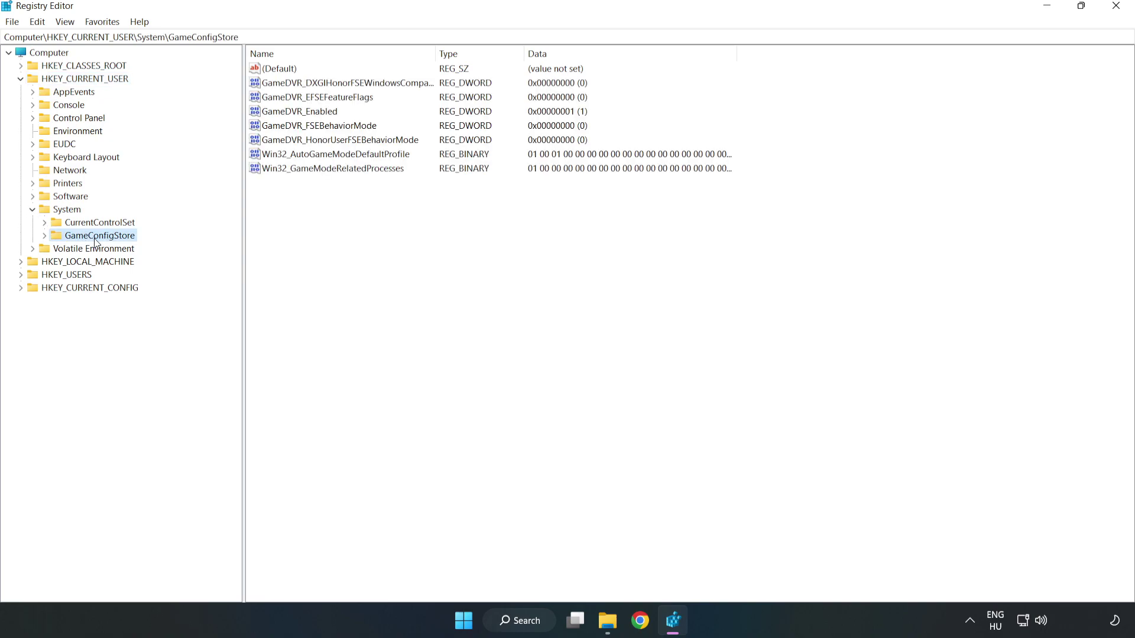
- Modify GameDVR_Enabled, changing its value data from 1 to 0
left_click(273, 113)
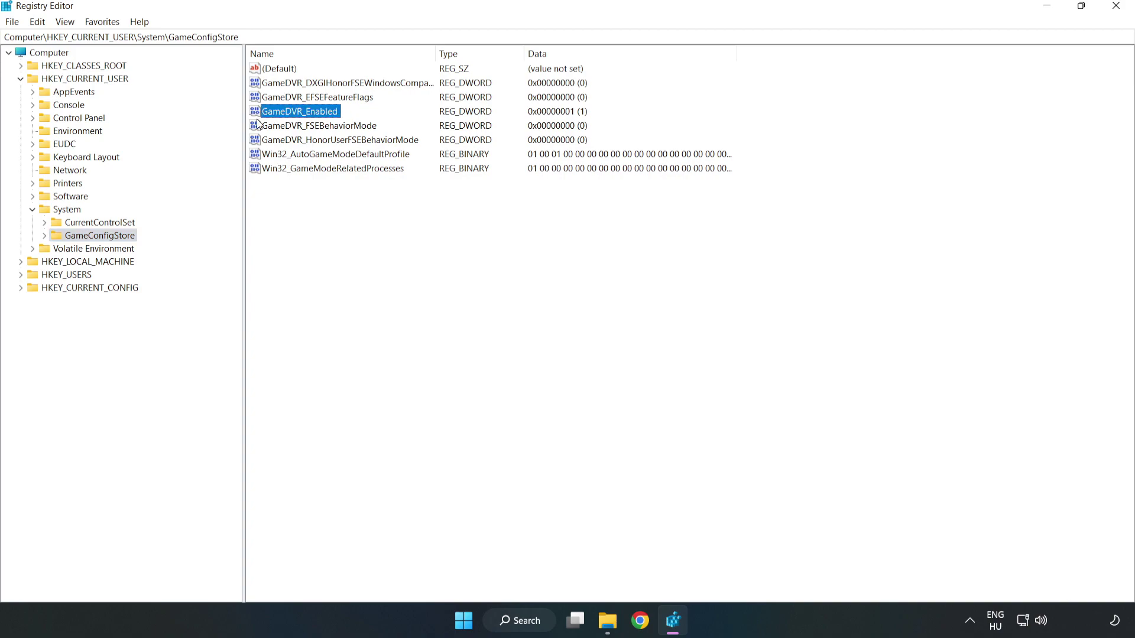
right_click(309, 117)
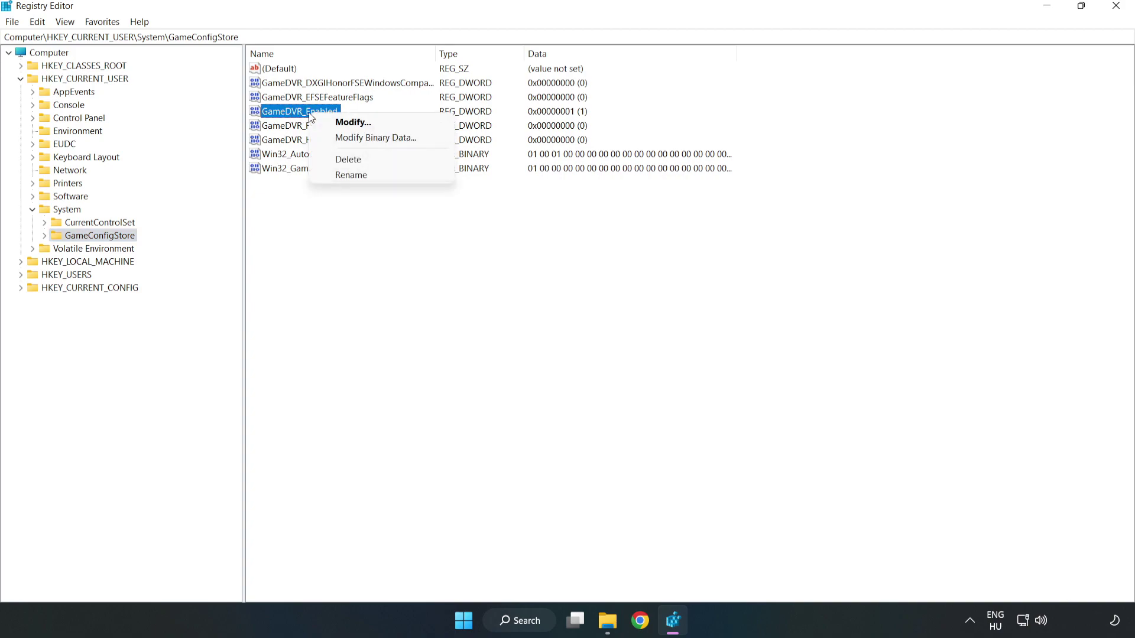
left_click(362, 123)
left_click_drag(231, 77, 635, 239)
left_click(476, 308)
double_click(475, 308)
type("0")
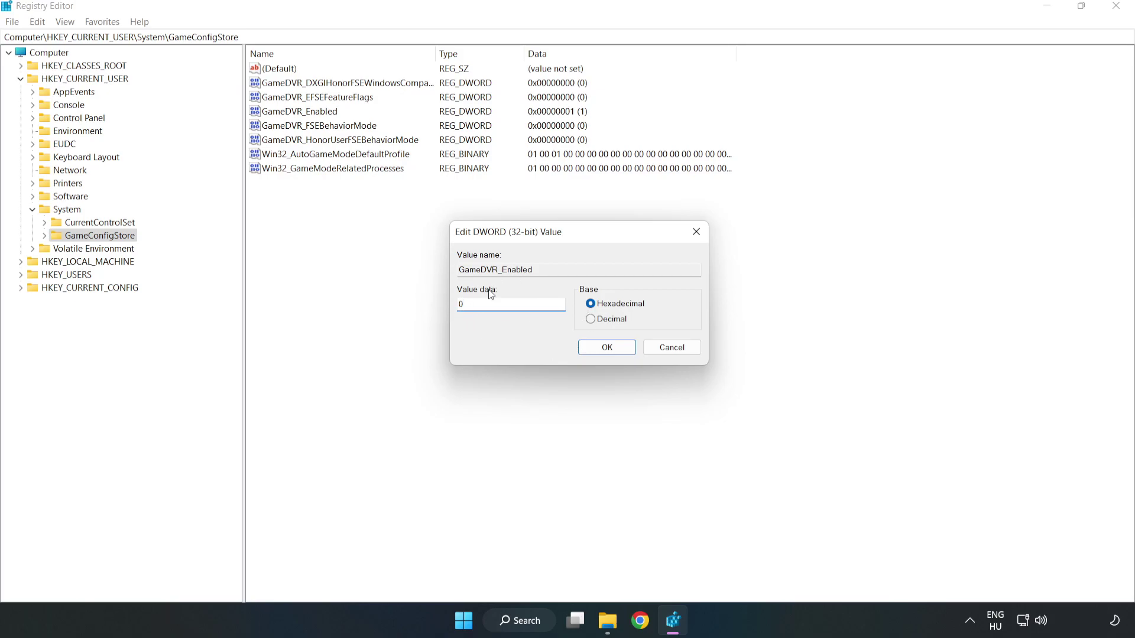
left_click(607, 348)
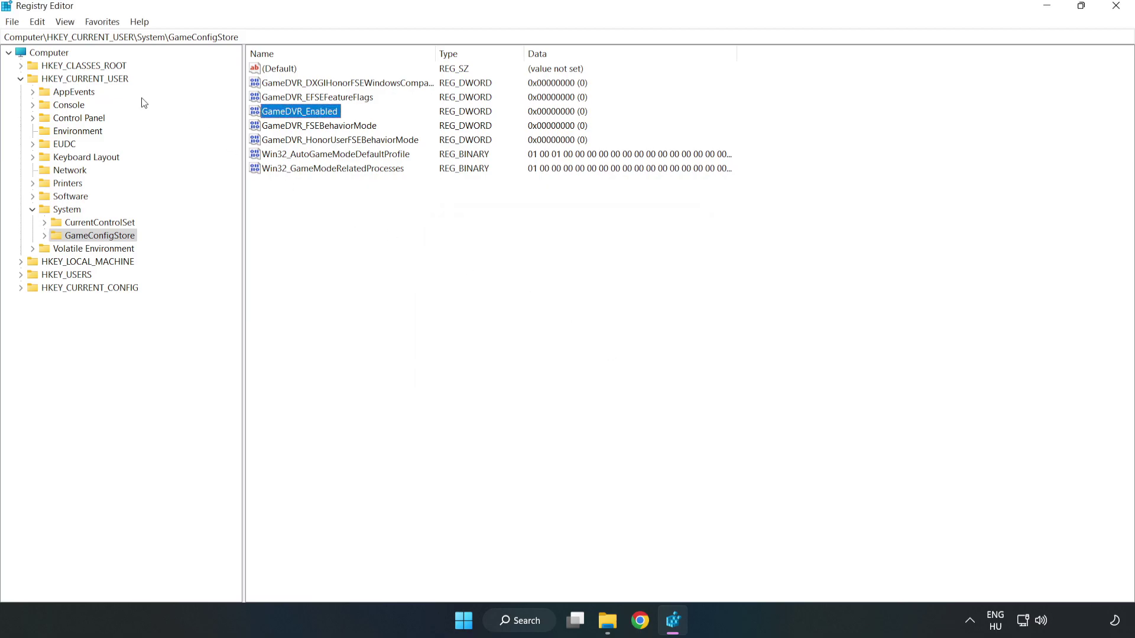
- Expand HKEY_LOCAL_MACHINE\SOFTWARE\Microsoft\PolicyManager\default\ApplicationManagement\AllowGameDVR and select its 'value' entry
left_click(21, 81)
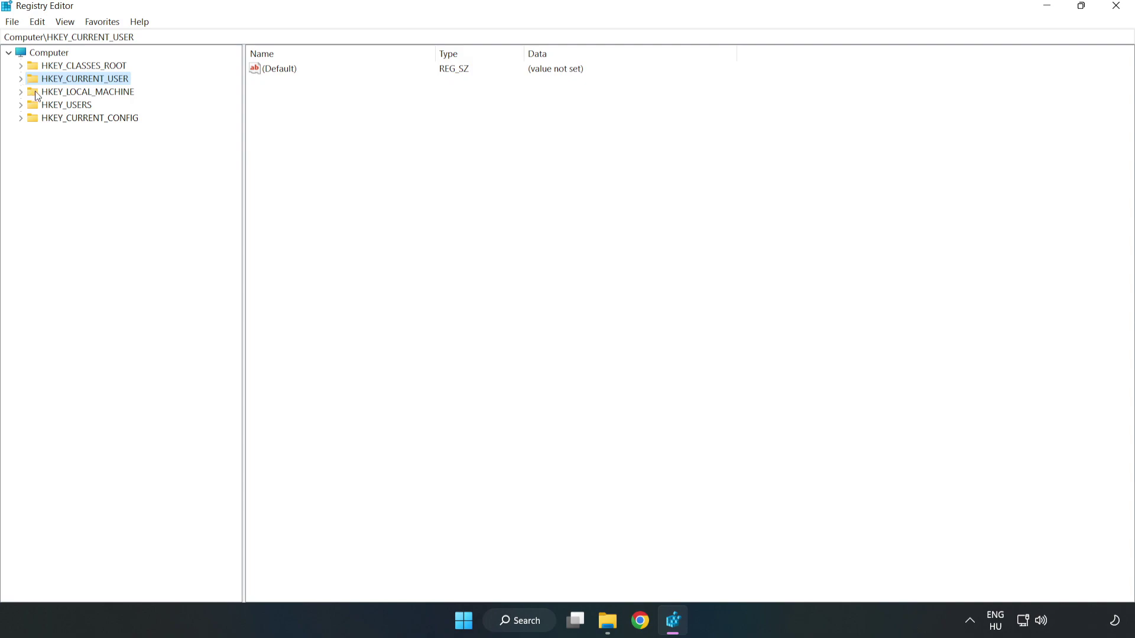
double_click(27, 94)
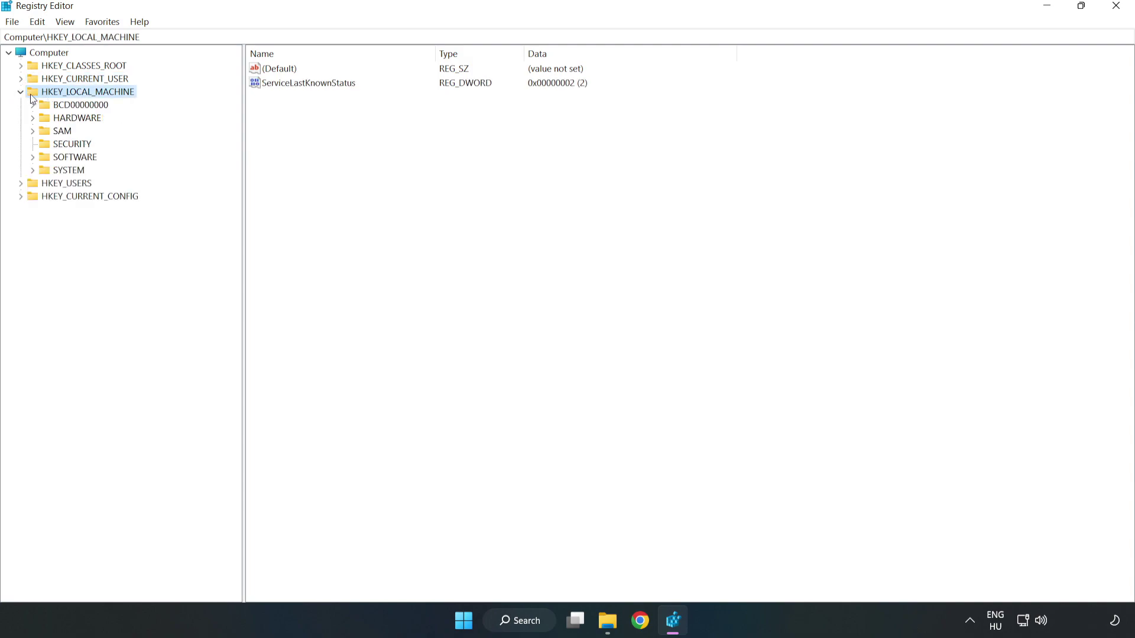
left_click(34, 158)
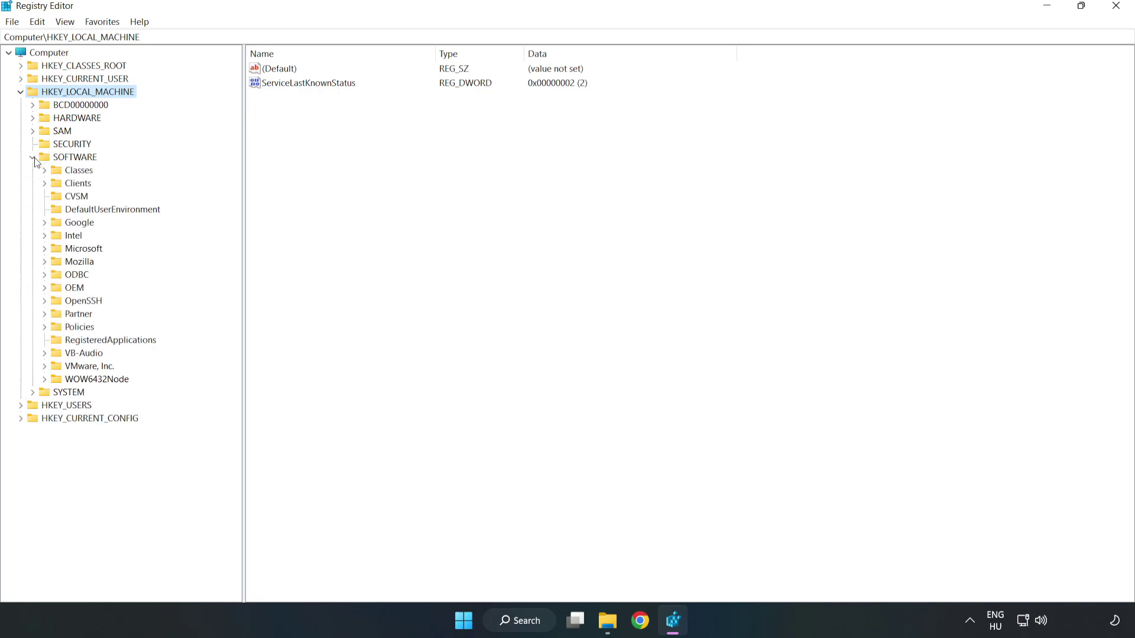
left_click(44, 249)
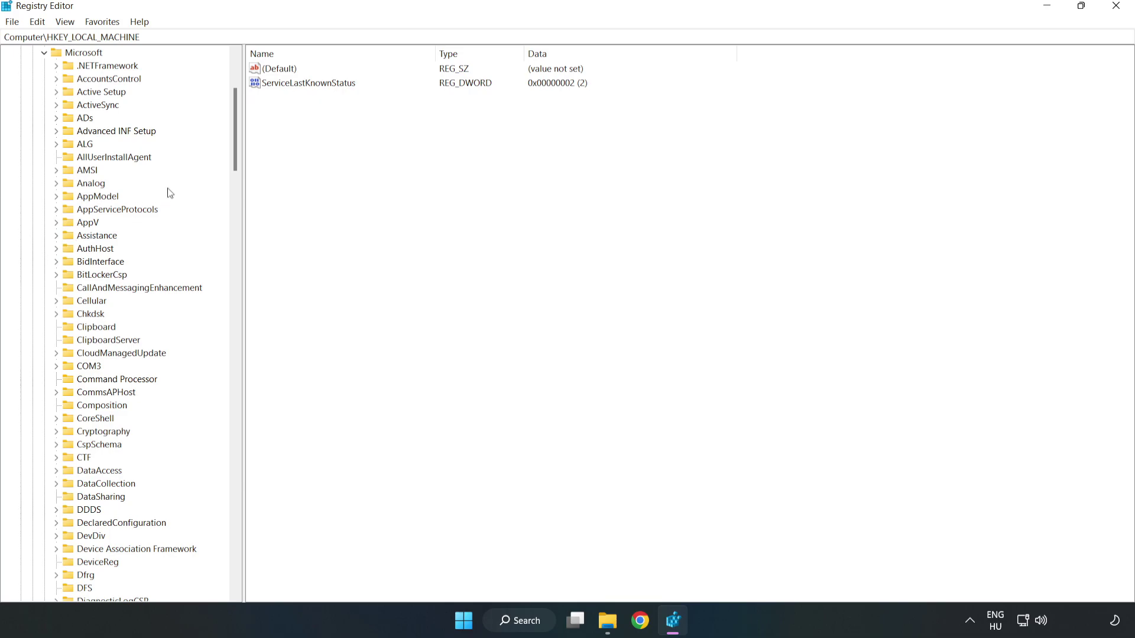
left_click_drag(233, 158, 261, 421)
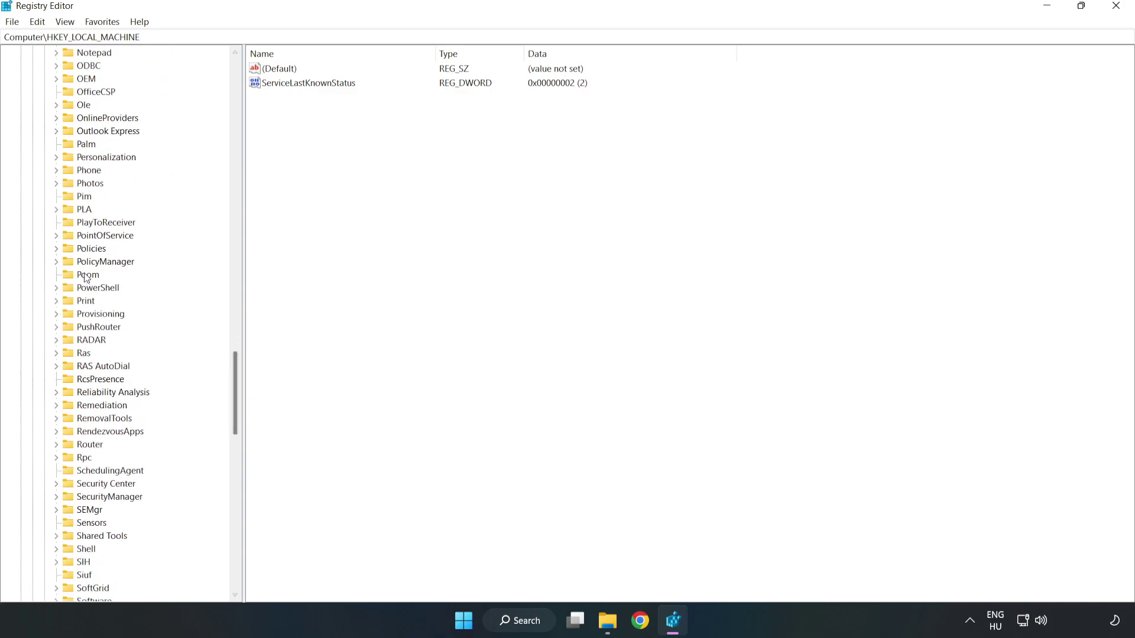
left_click(57, 262)
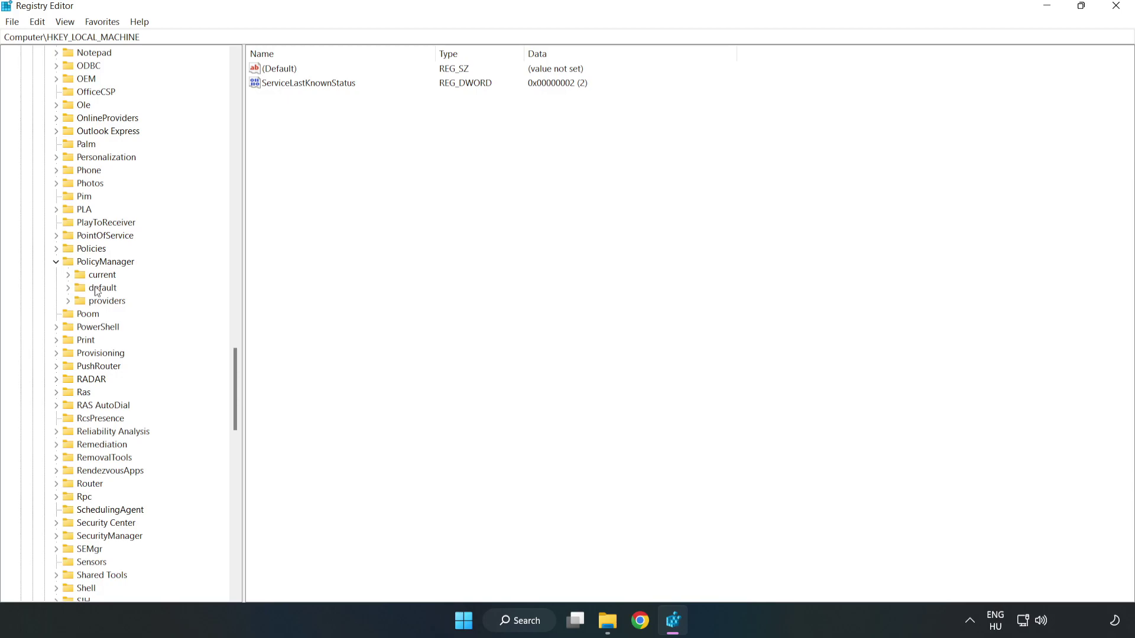
left_click(69, 288)
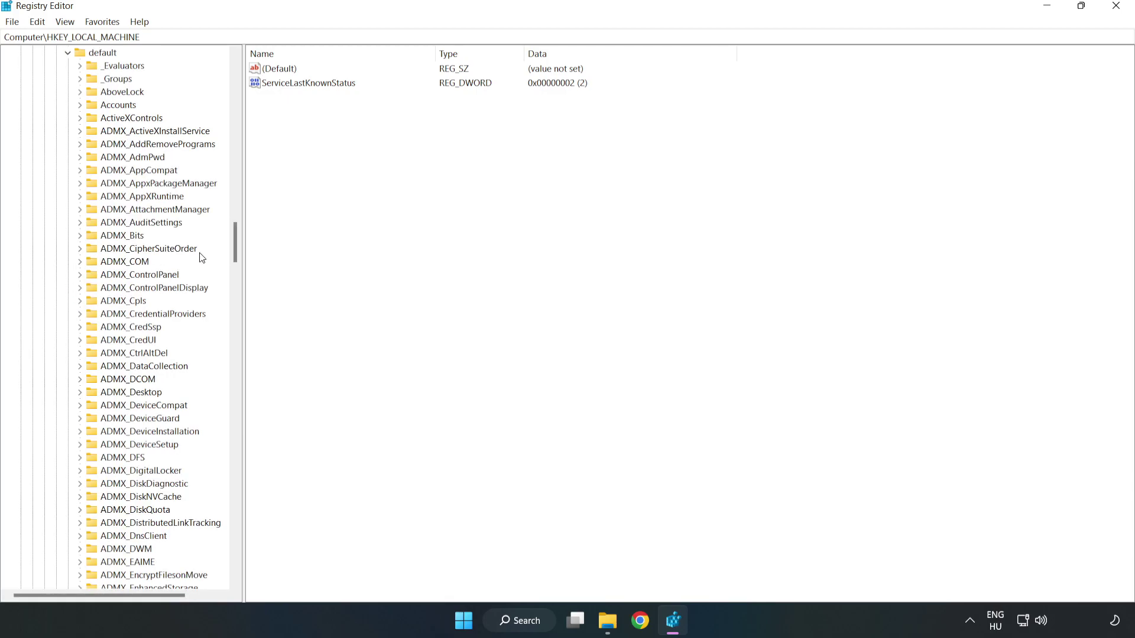
left_click_drag(236, 242, 229, 375)
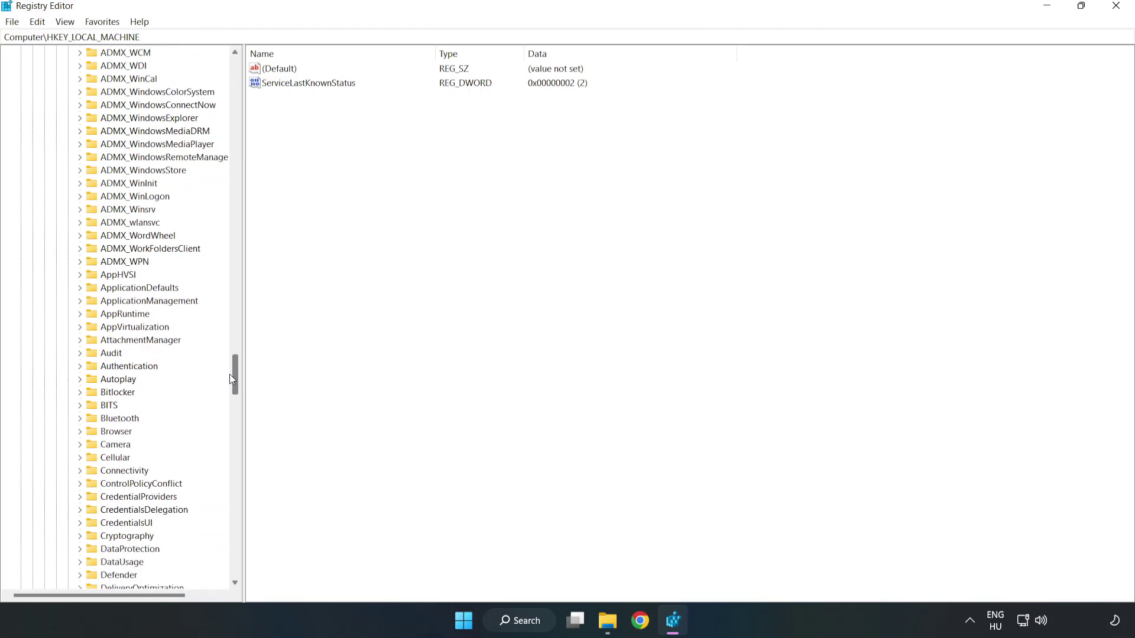
left_click(83, 300)
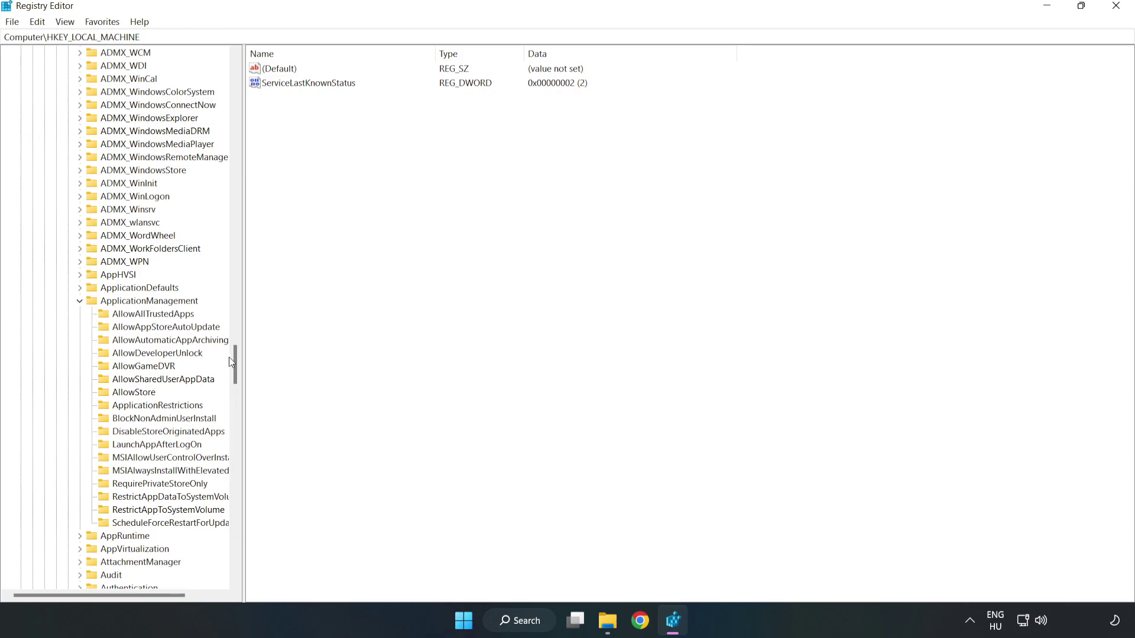
left_click(132, 368)
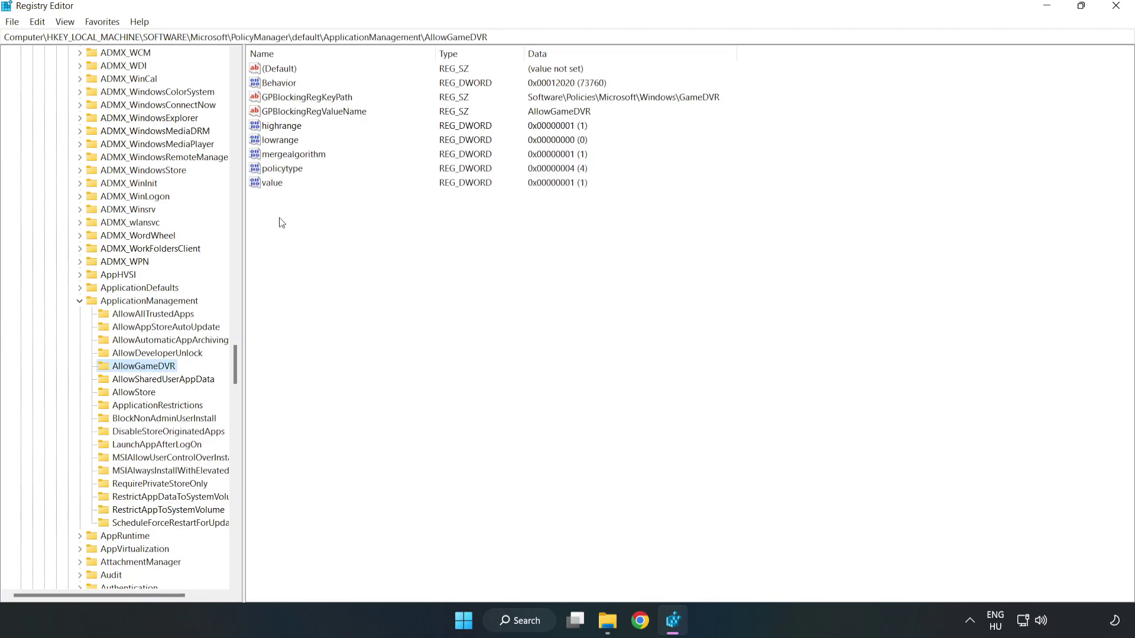
left_click(264, 185)
- Change AllowGameDVR's 'value' entry from 1 to 0, then close Registry Editor
right_click(278, 188)
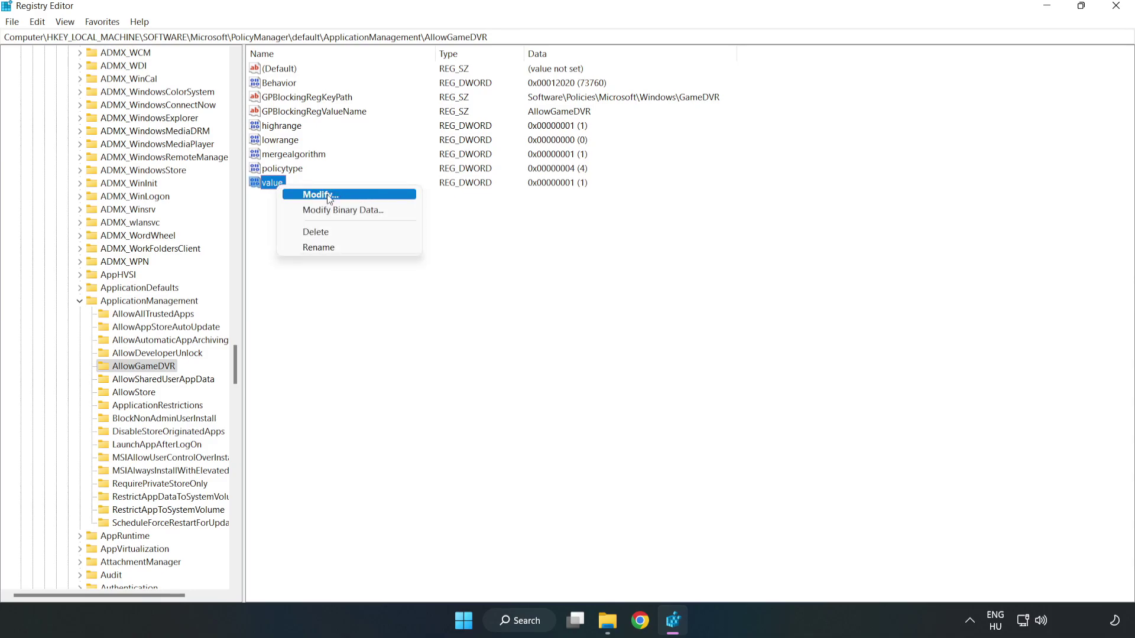
left_click(326, 197)
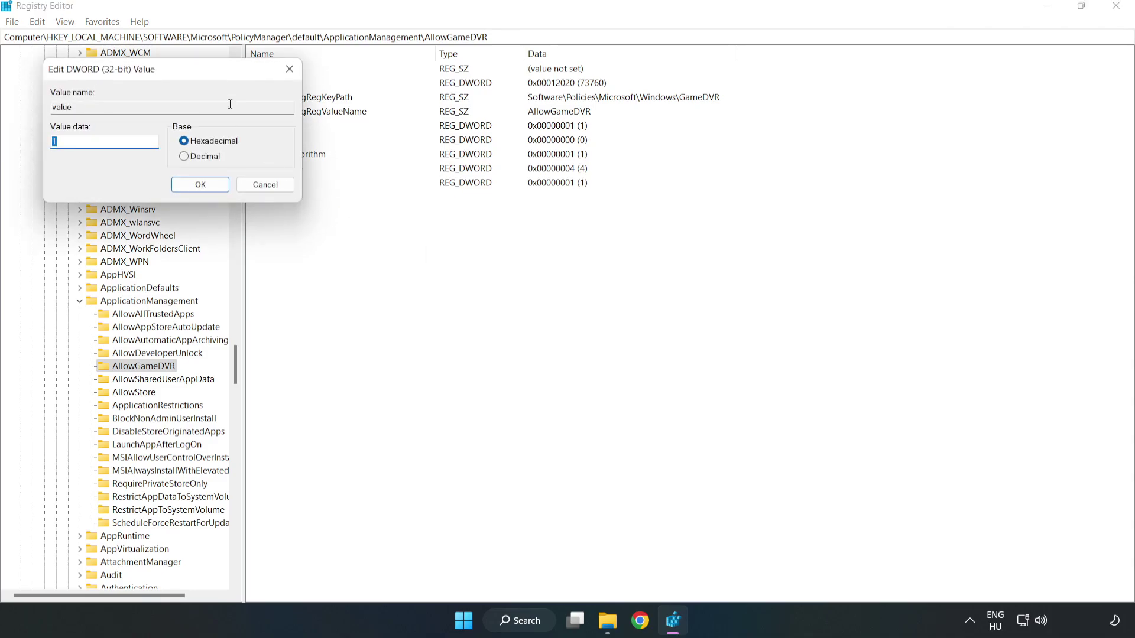
left_click_drag(210, 74, 577, 235)
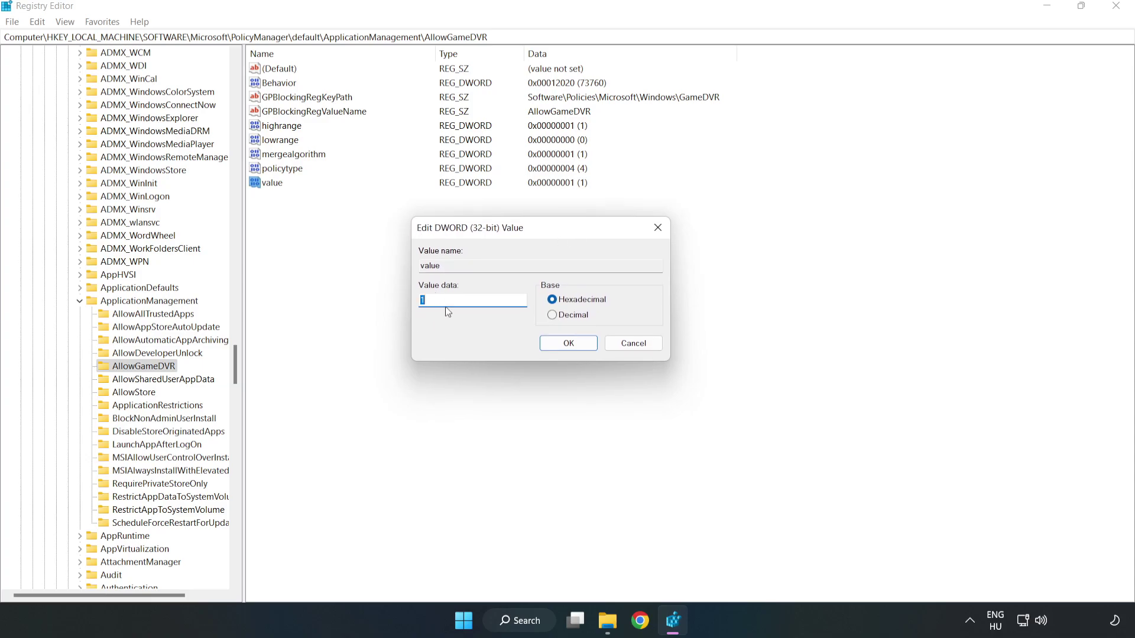
type("0")
left_click(570, 344)
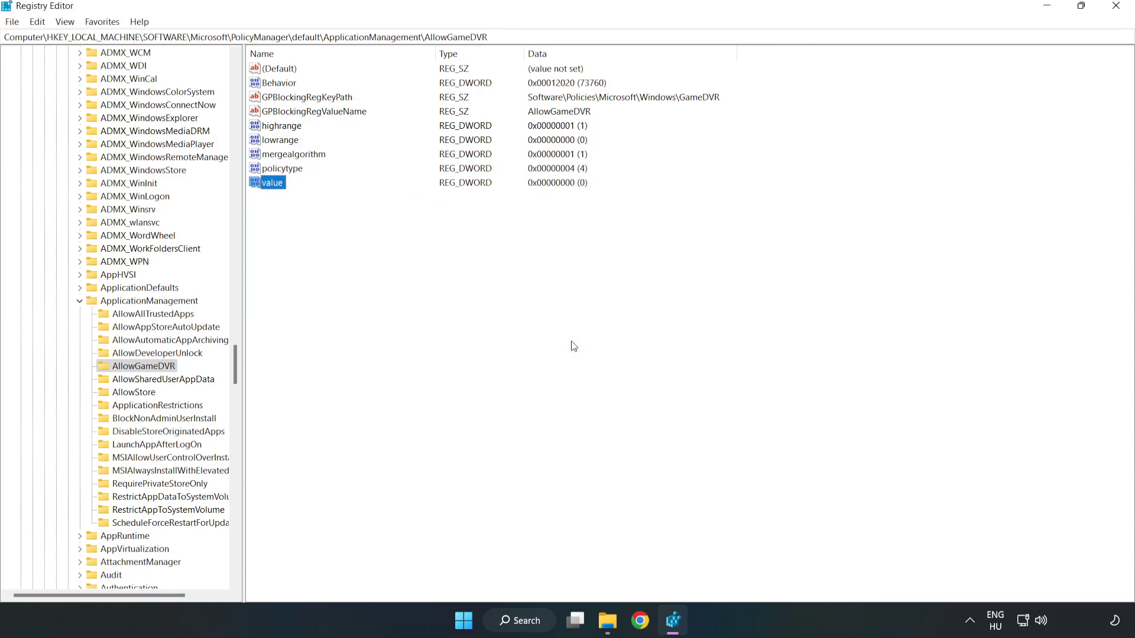
left_click(1116, 10)
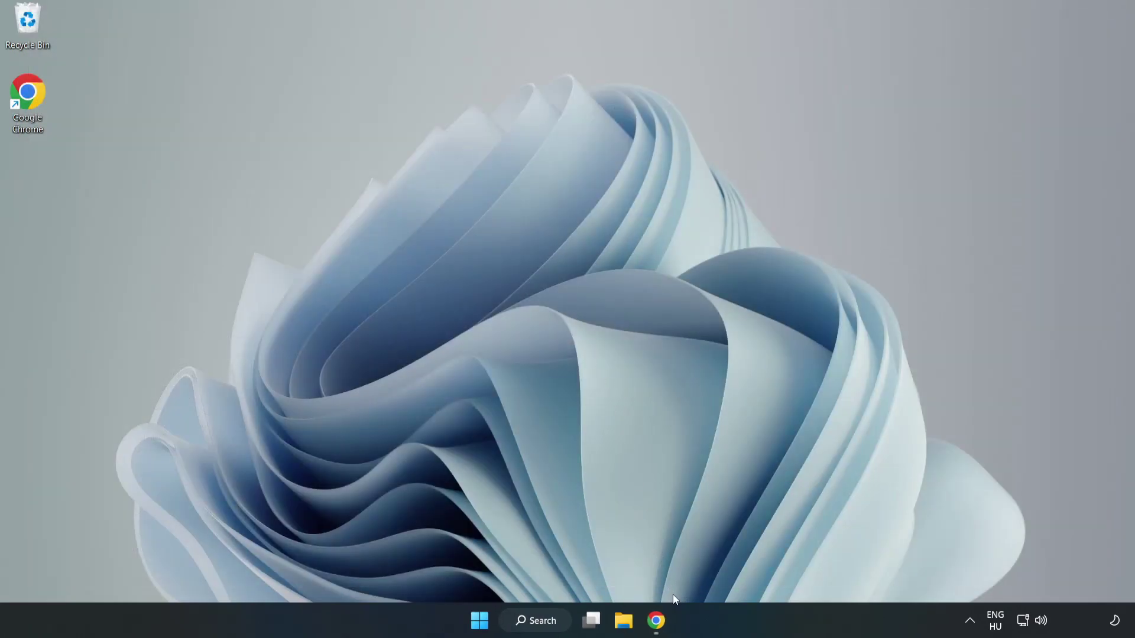
- Download dxwebsetup.exe from Chrome's DirectX End-User Runtime Web Installer page and run it
left_click(657, 628)
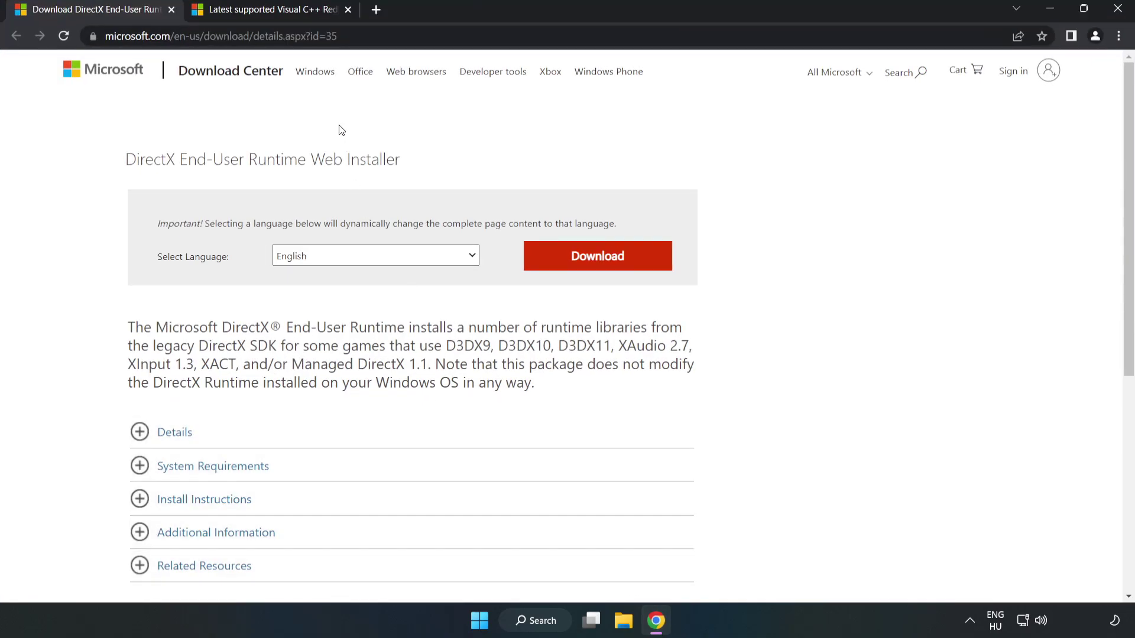
left_click(331, 35)
left_click_drag(284, 36, 374, 34)
left_click(458, 136)
left_click(605, 269)
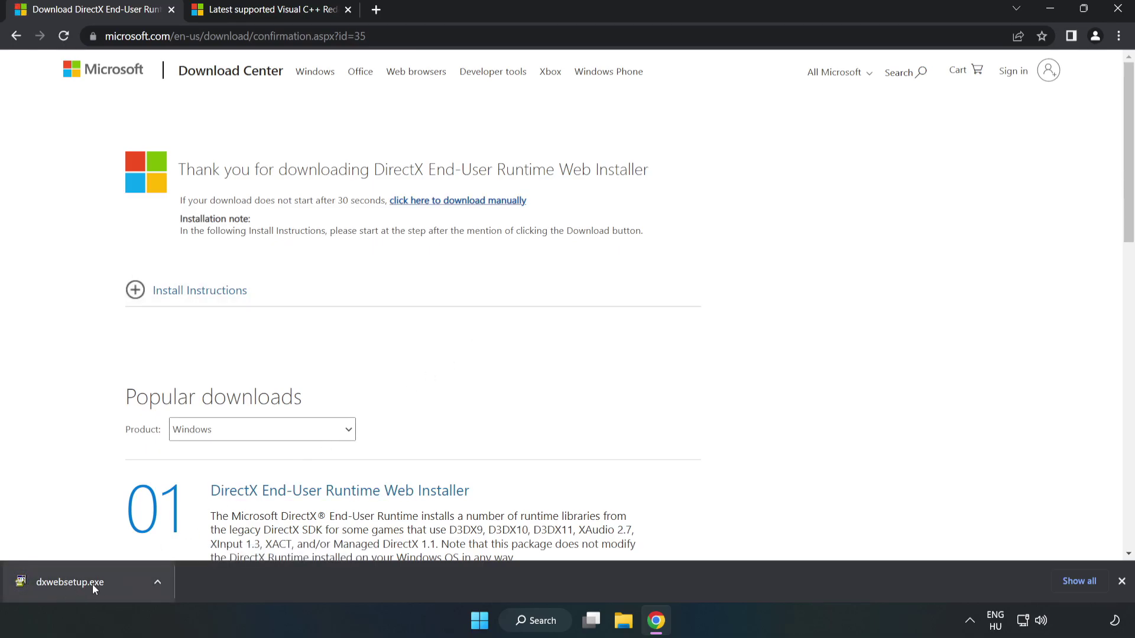
left_click(115, 585)
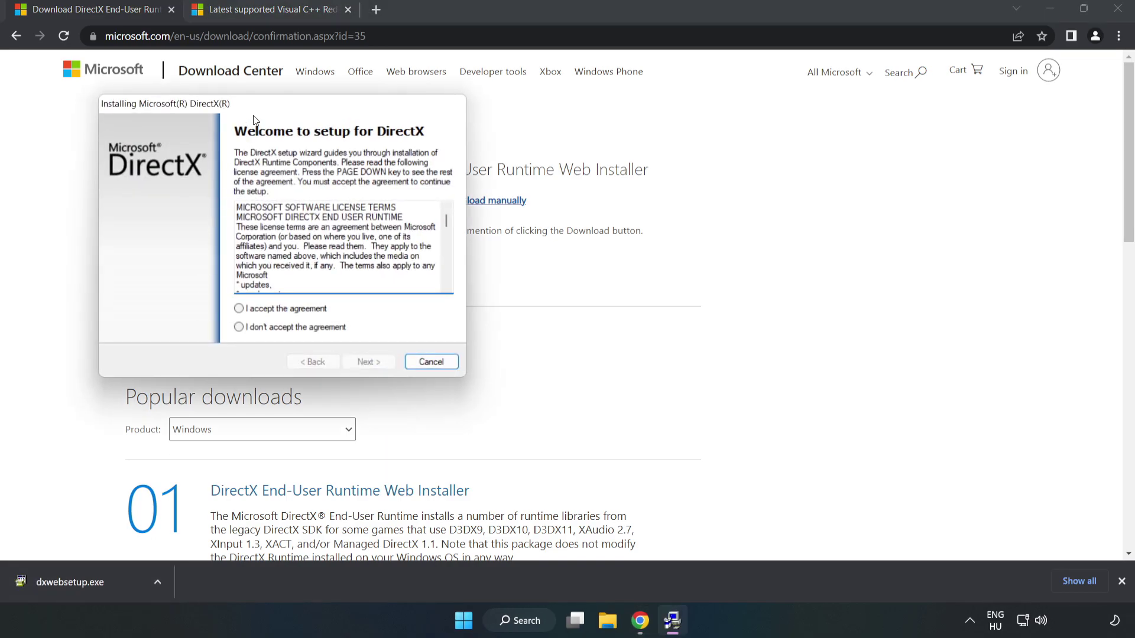
- Accept the DirectX Setup licence agreement and continue
left_click_drag(254, 107, 560, 181)
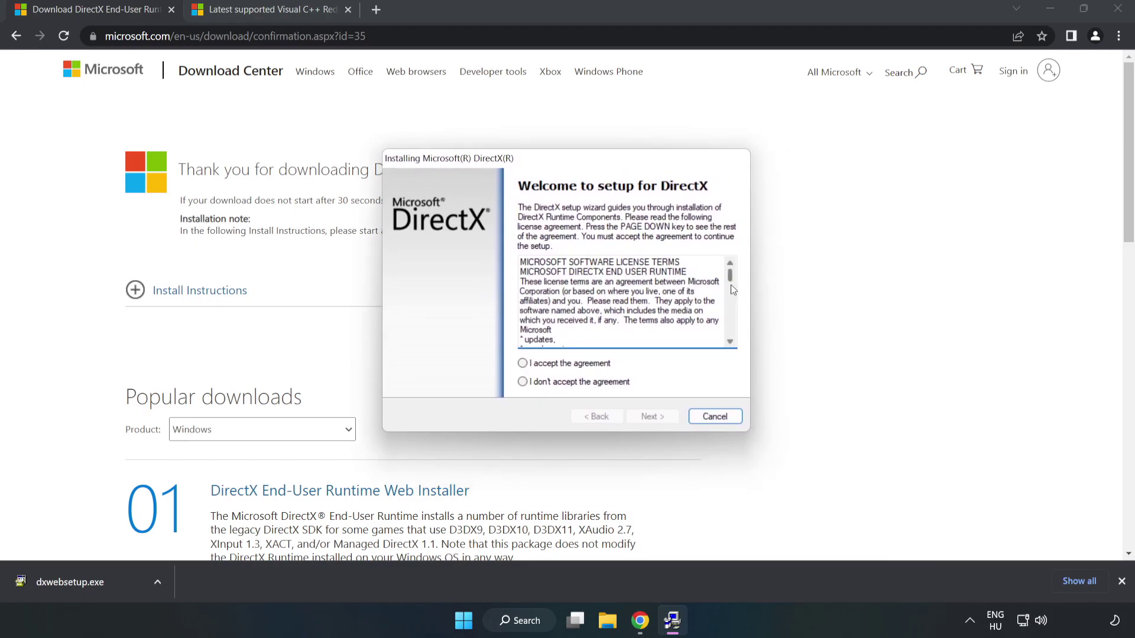
left_click_drag(730, 282, 724, 360)
left_click(521, 363)
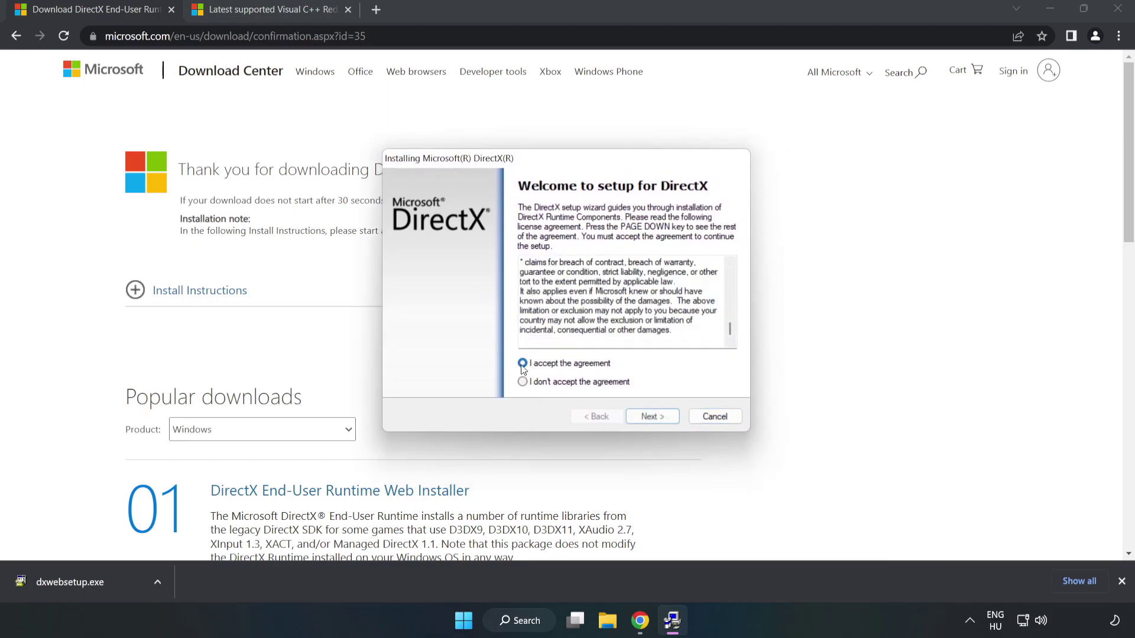
left_click(657, 418)
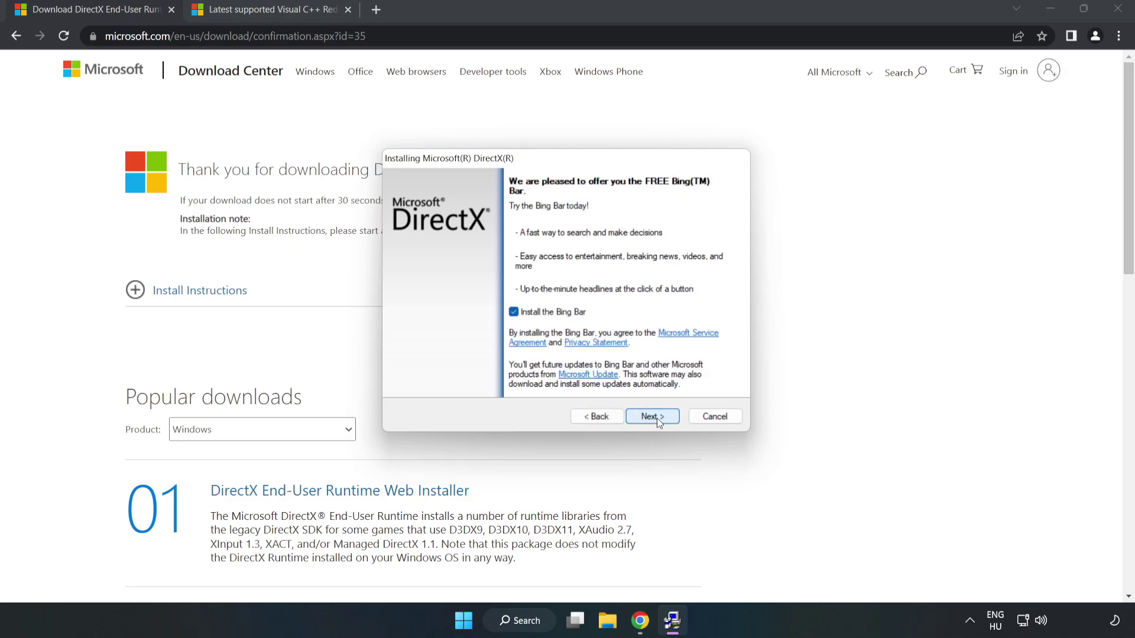
- Untick Install the Bing Bar, proceed, and finish since DirectX is already current
left_click(513, 312)
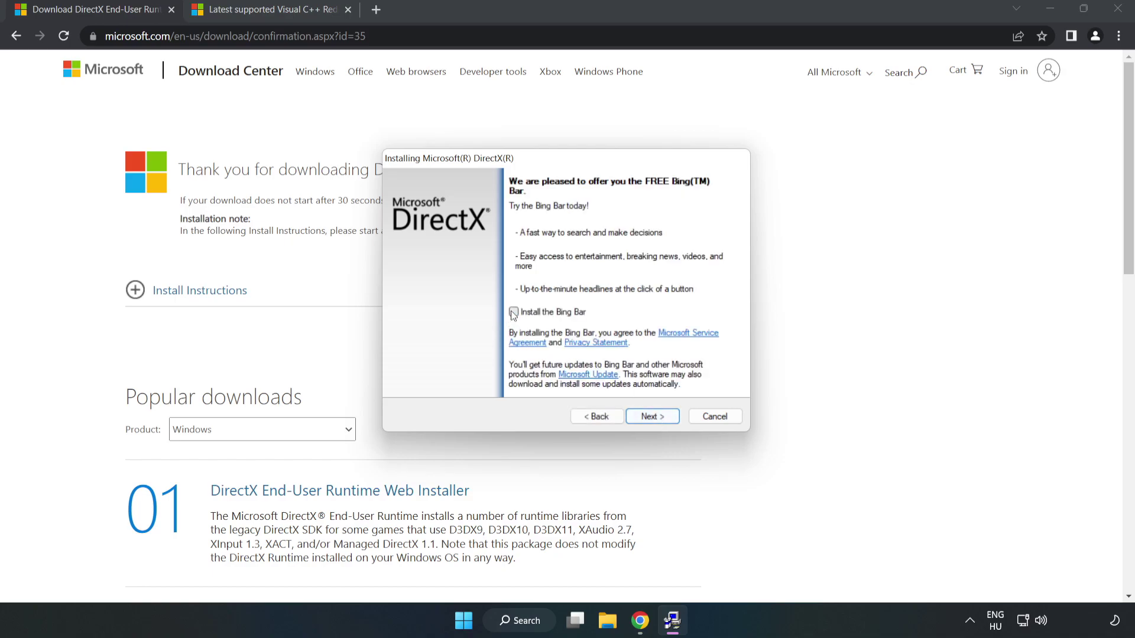
left_click(655, 416)
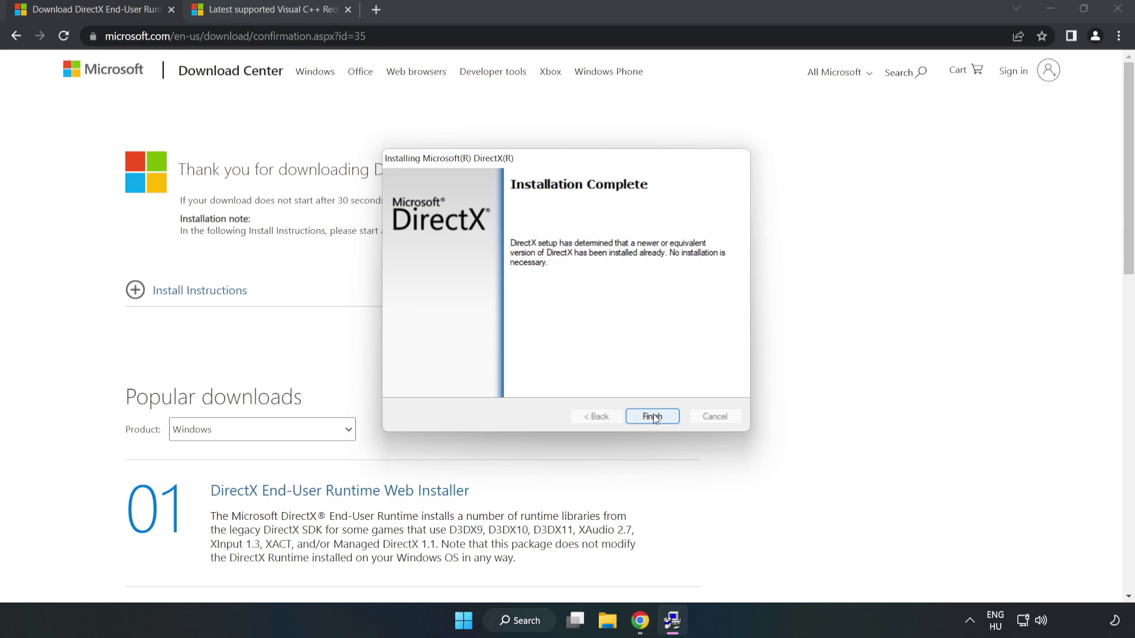
left_click(653, 417)
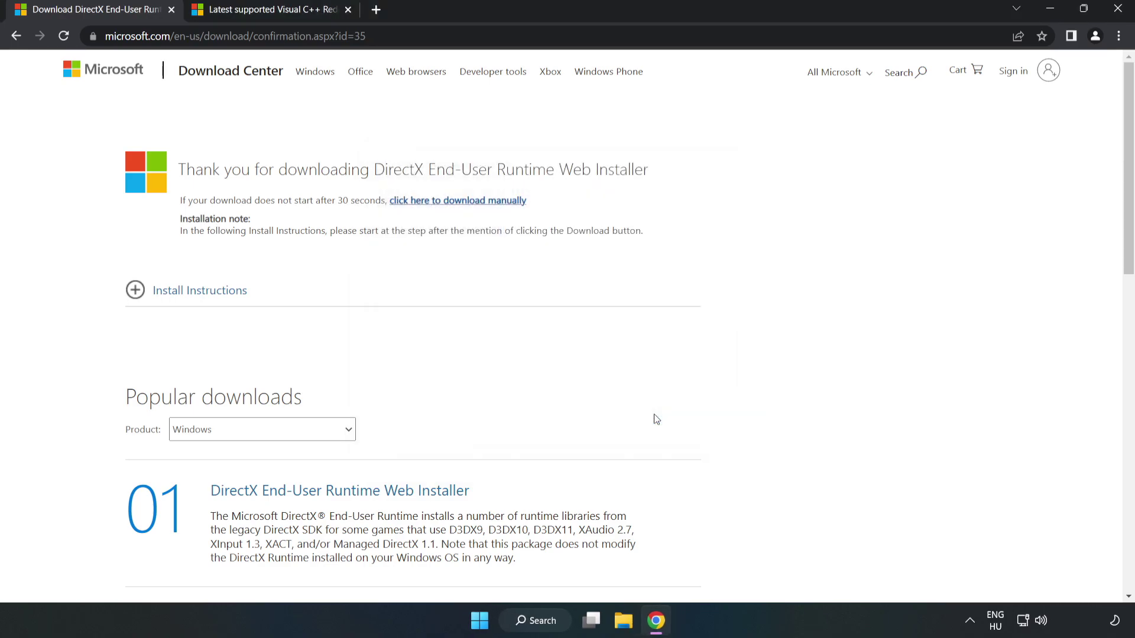
- Close the DirectX tab and scroll to the Visual Studio 2015-2022 redistributable table
left_click(171, 10)
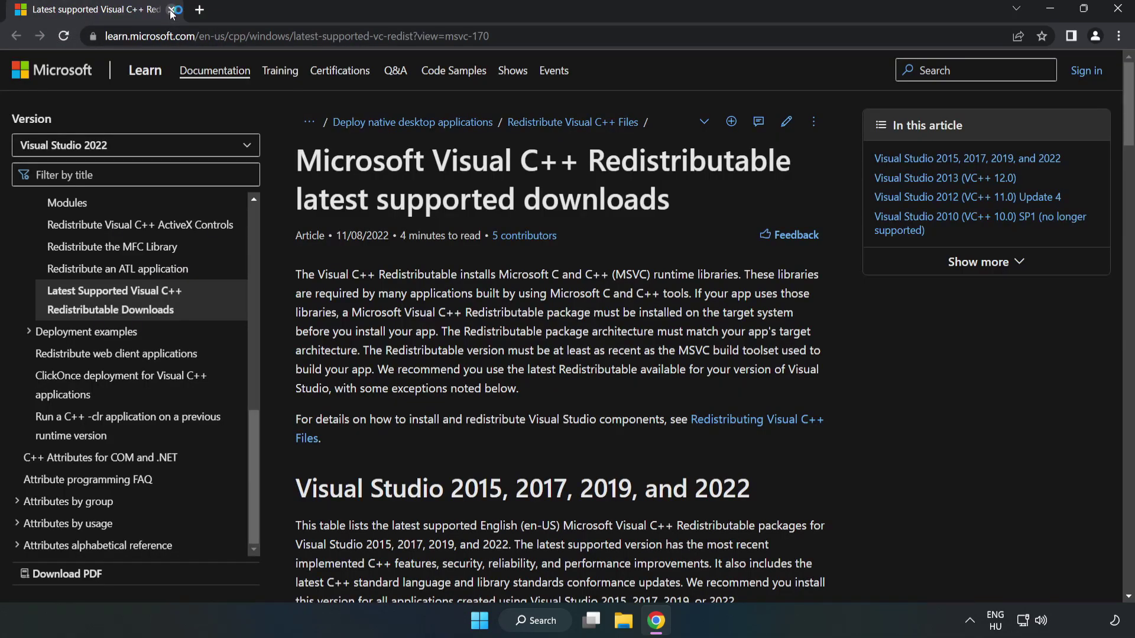
left_click(258, 36)
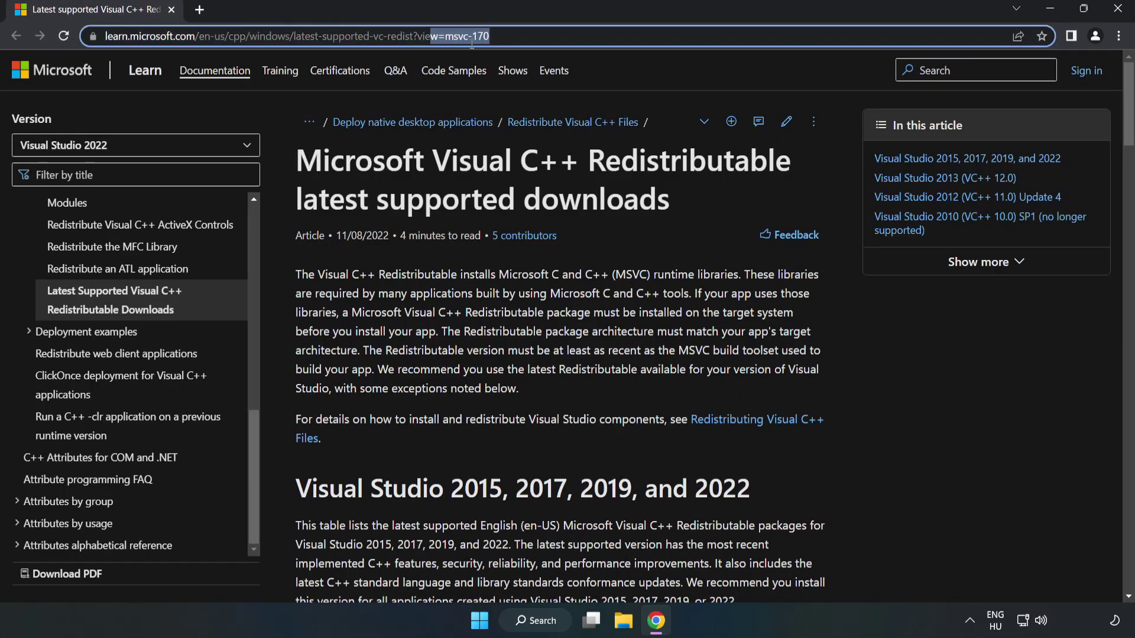
left_click(523, 36)
left_click(585, 192)
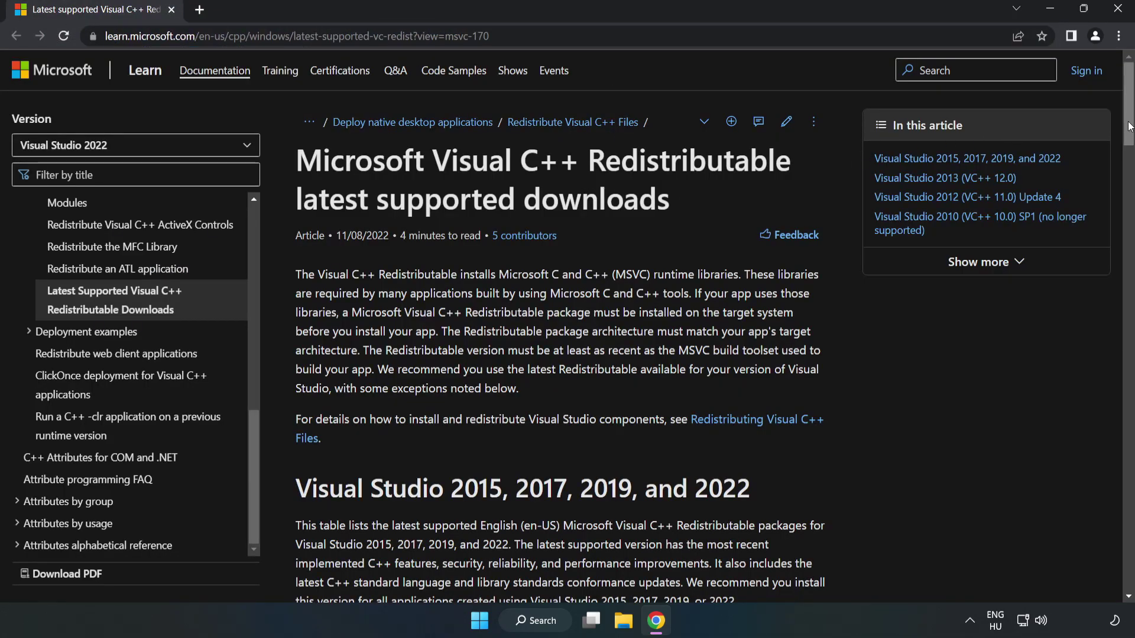
left_click_drag(1129, 132, 1129, 152)
scroll(1129, 153, "down", 4)
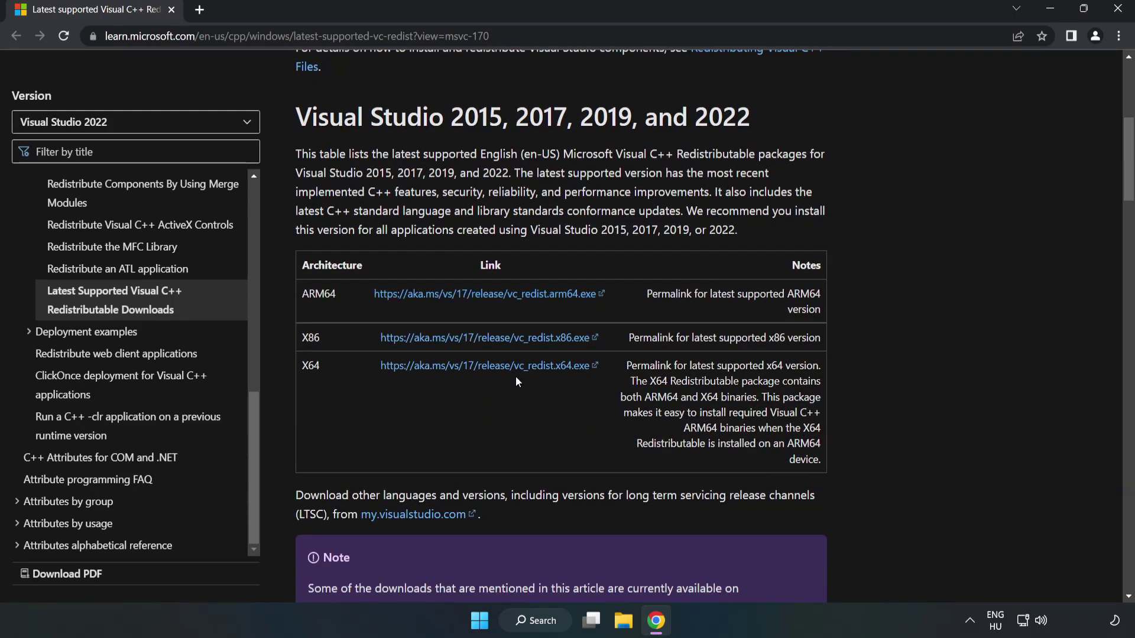
- Download the ARM64, x86 and x64 vc_redist installers, allowing multiple downloads, and run the ARM64 one
left_click(500, 343)
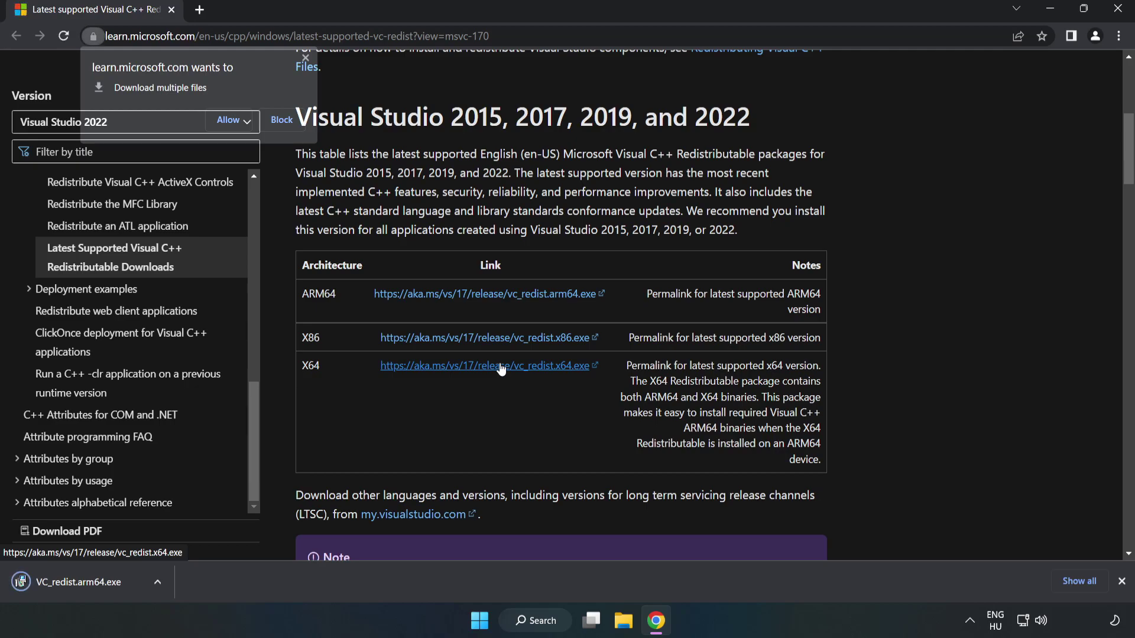
left_click(229, 119)
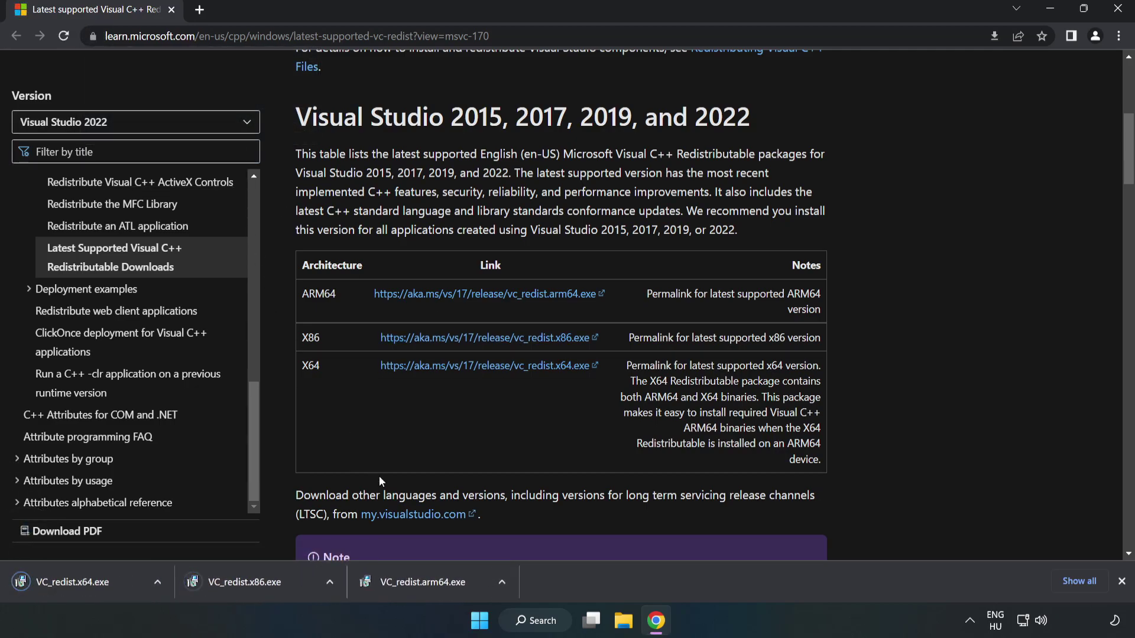
left_click(435, 587)
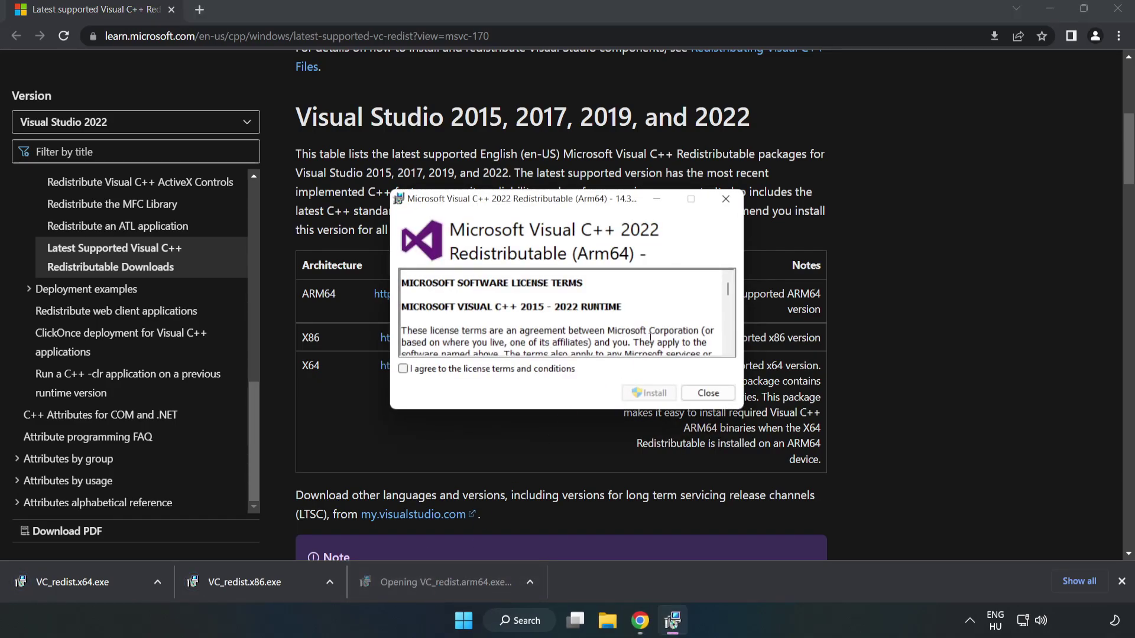
- Agree to the licence and attempt the ARM64 redistributable install, closing it after it fails
left_click_drag(726, 292, 727, 348)
left_click(500, 370)
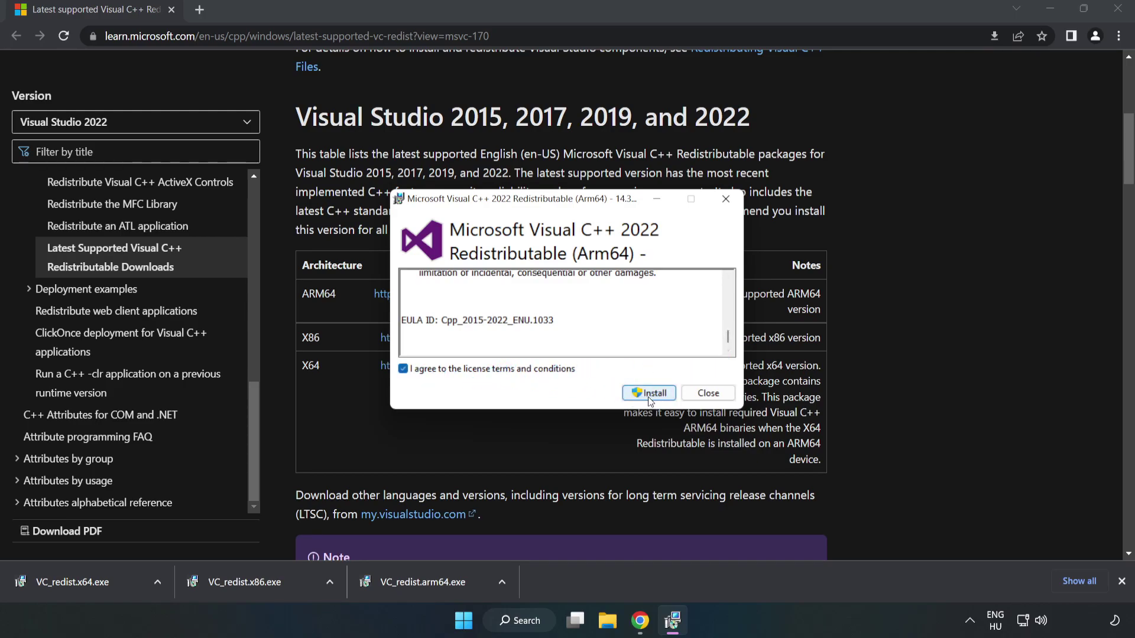
left_click(650, 399)
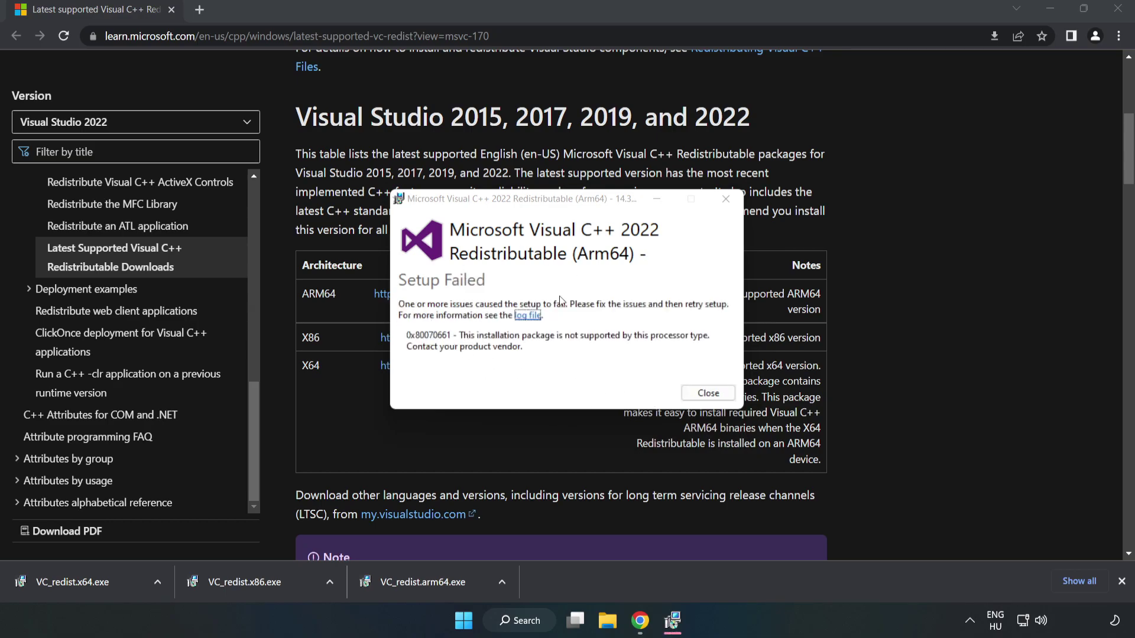
left_click(708, 393)
- Run VC_redist.x86.exe and VC_redist.x64.exe, closing each setup after it succeeds
left_click(272, 582)
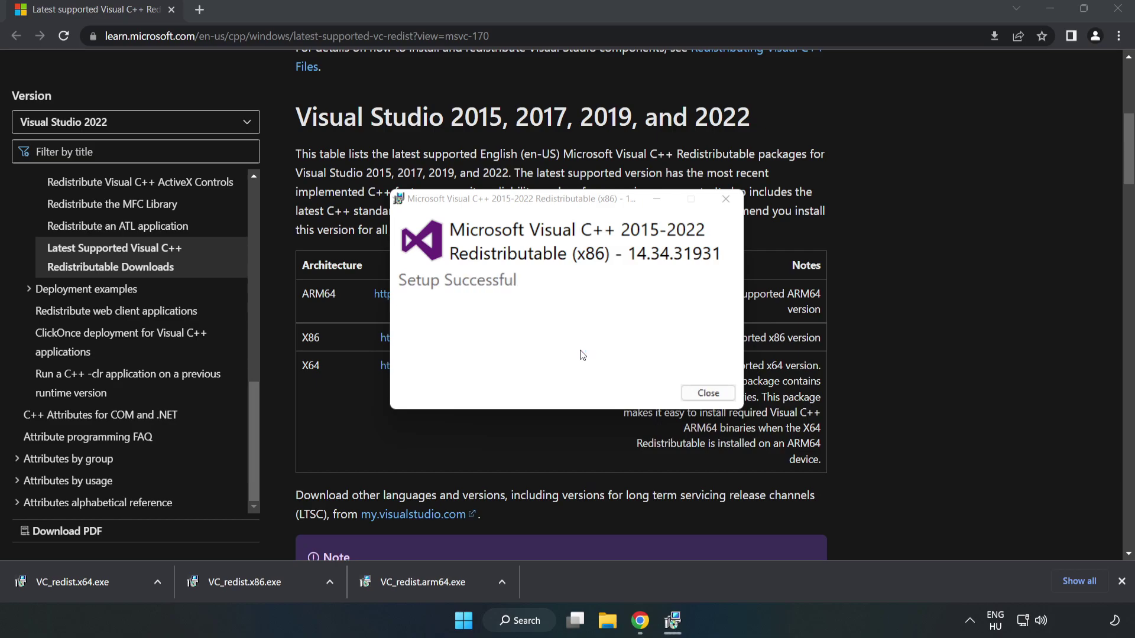
left_click(708, 393)
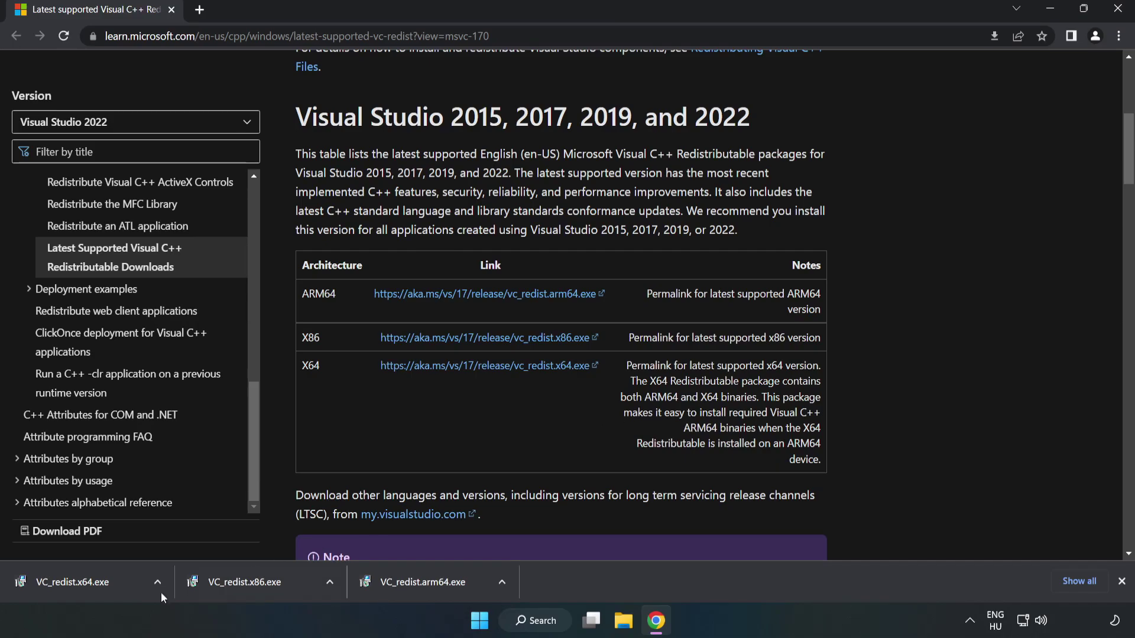
left_click(62, 580)
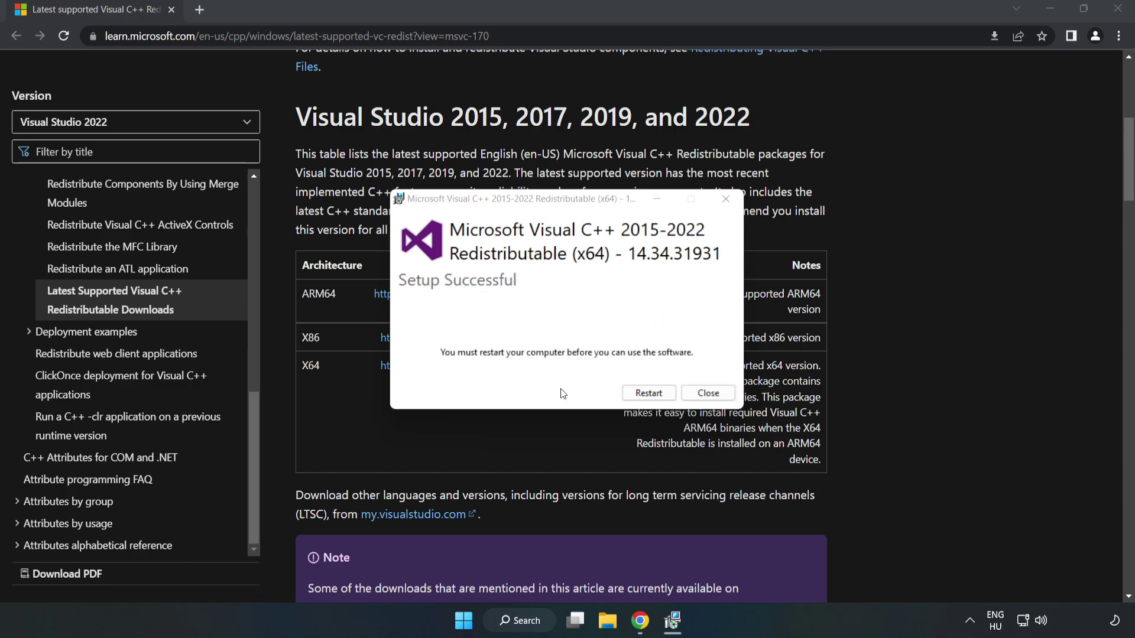
left_click(708, 394)
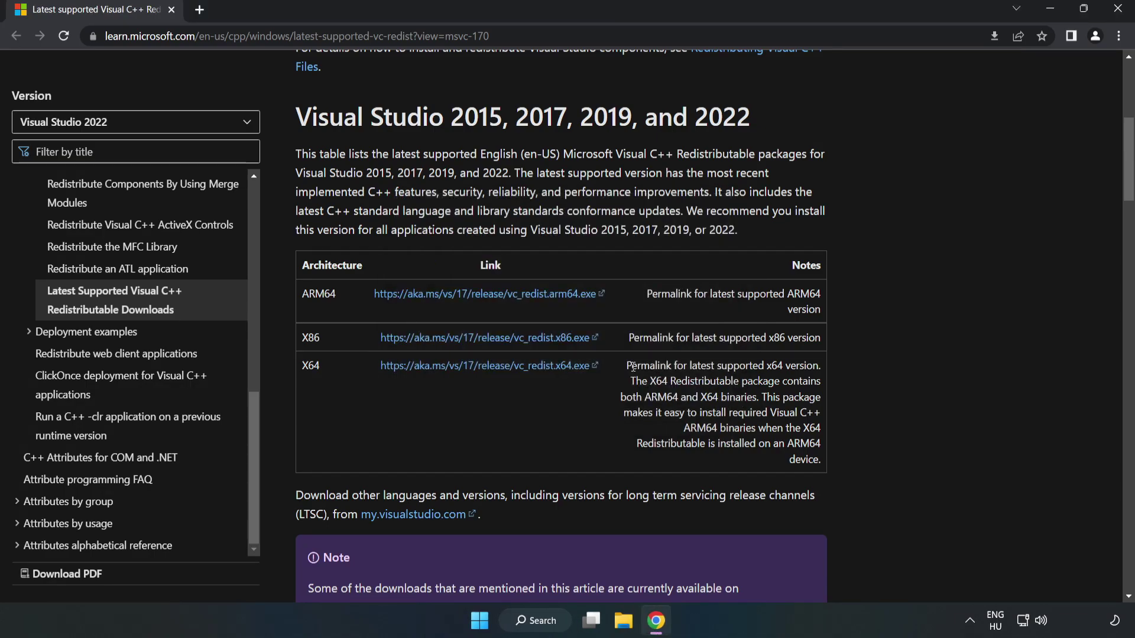
- Close Chrome and bring up the Start menu's Sleep, Shut down and Restart options
left_click(1118, 13)
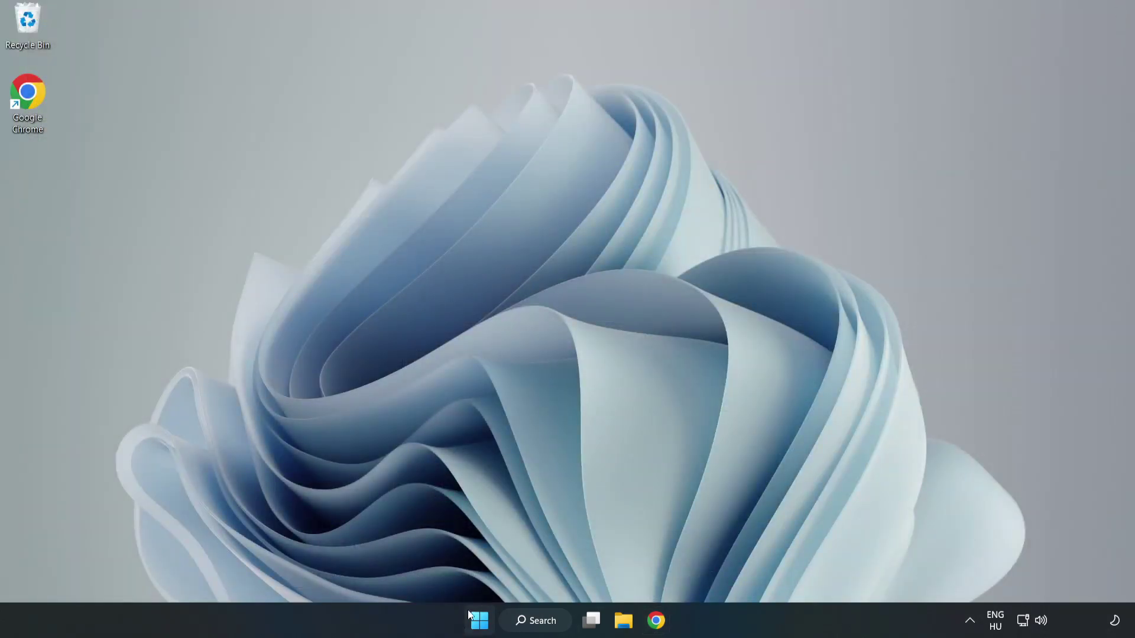
left_click(479, 622)
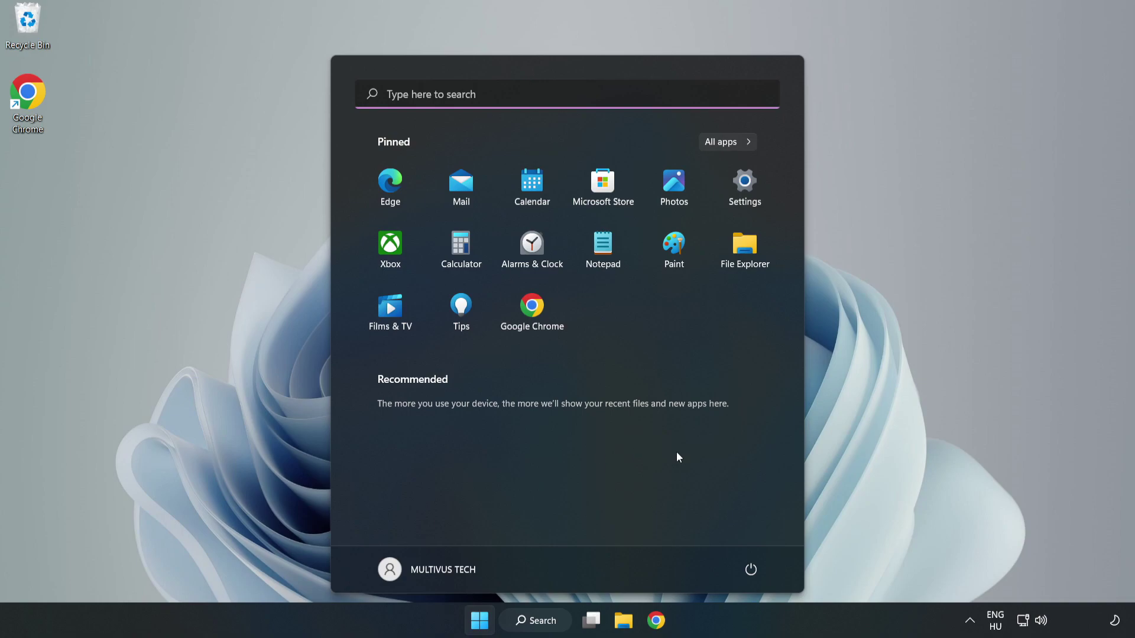
left_click(749, 571)
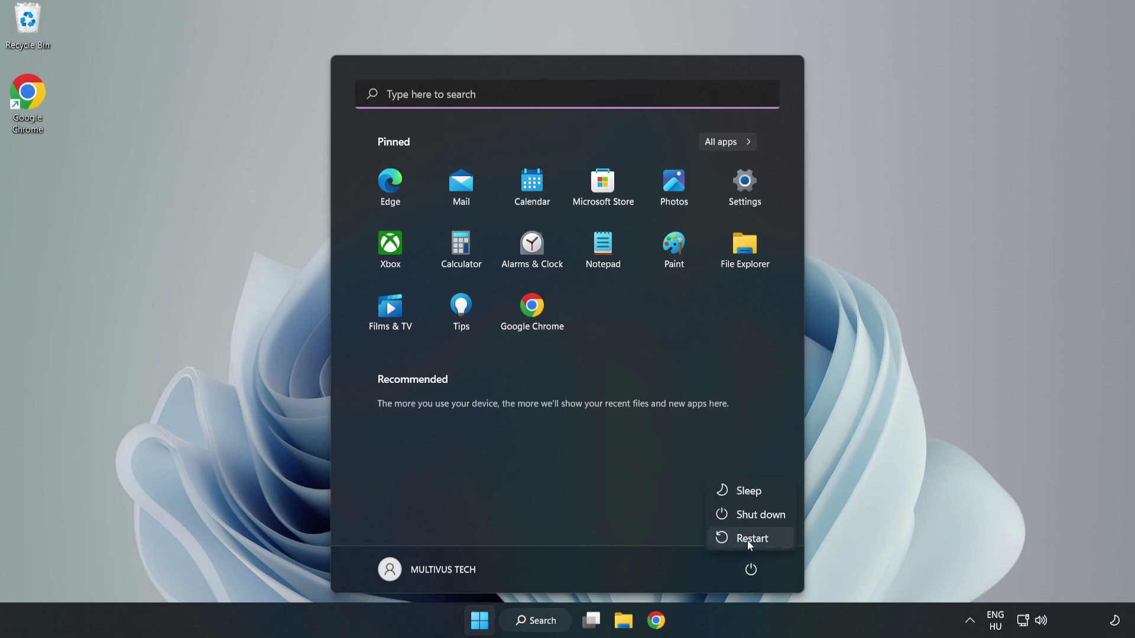